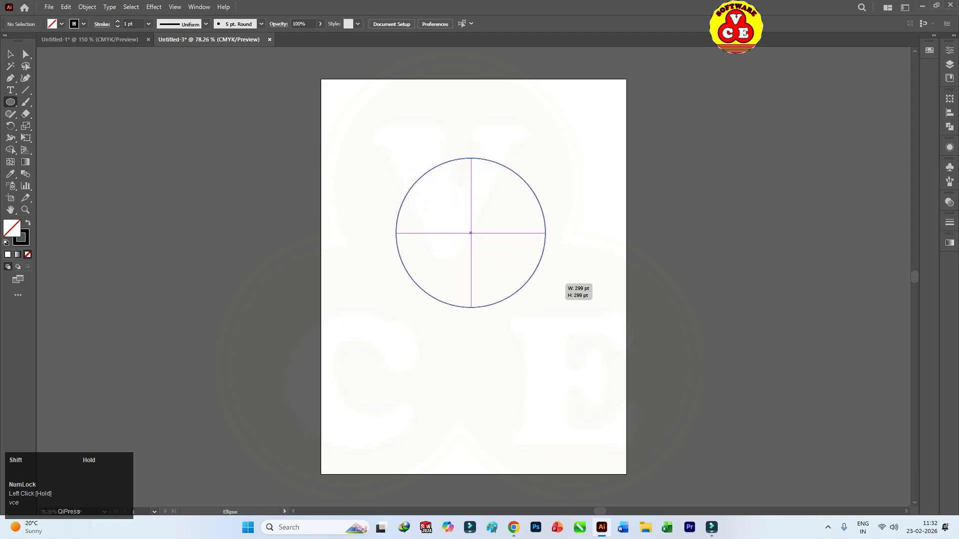
Step: Add two smaller concentric copies of the 299 pt circle, scaled about its centre to about 198 pt and 160 pt
{"action": "scroll", "coordinate": [493, 202], "scroll_direction": "up", "scroll_amount": 2, "text": "alt"}
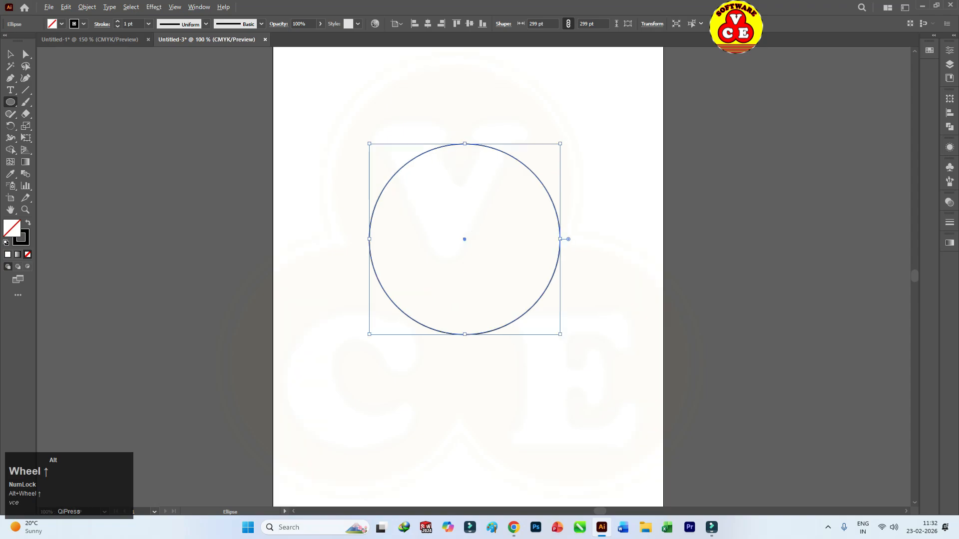
{"action": "key", "text": "ctrl"}
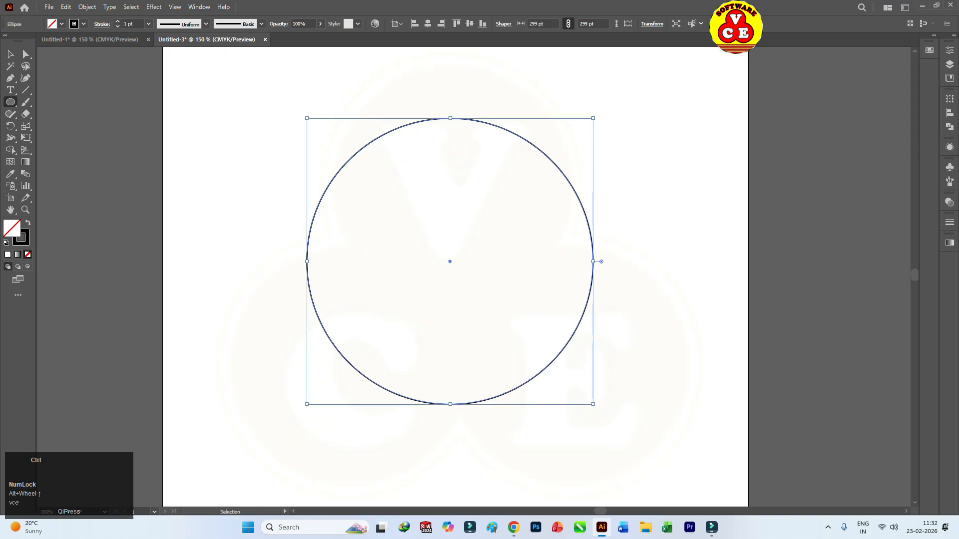
{"action": "left_click_drag", "start_coordinate": [593, 117], "coordinate": [593, 167]}
{"action": "key", "text": "ctrl+c"}
{"action": "key", "text": "ctrl+f"}
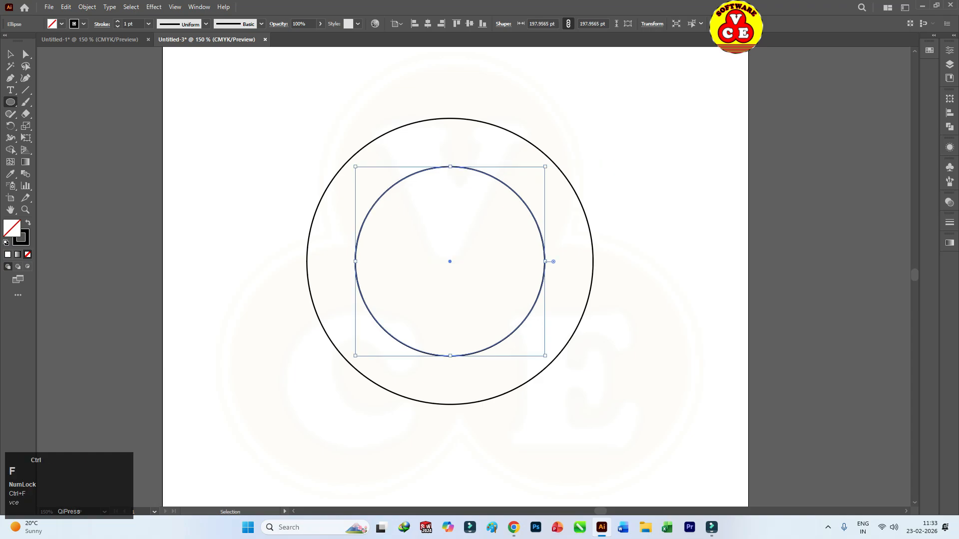
{"action": "left_click_drag", "start_coordinate": [545, 167], "coordinate": [552, 184]}
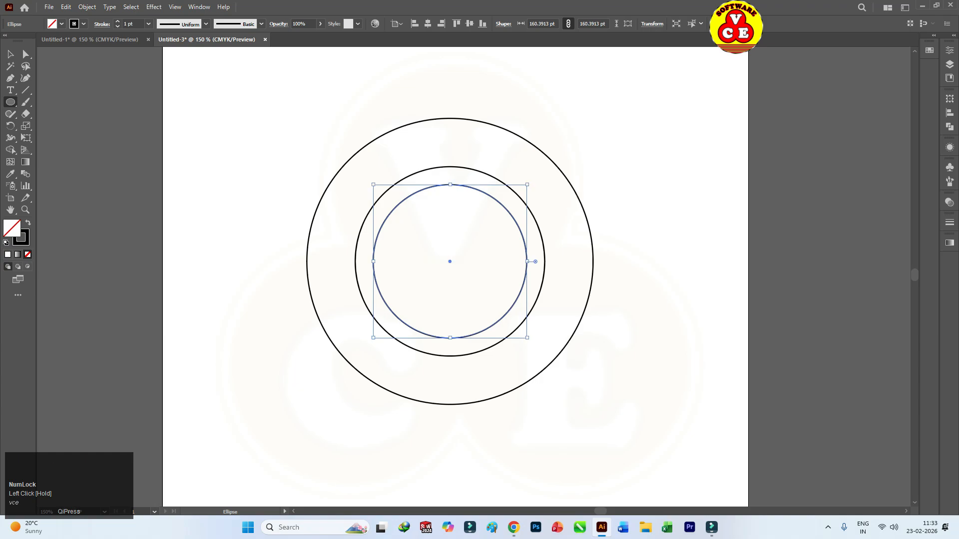
Step: Draw a horizontal rectangle about 412 by 51 pt spanning both sides of the circles, between the tops of the outer and middle circles
{"action": "left_click_drag", "start_coordinate": [9, 102], "coordinate": [10, 102]}
{"action": "left_click", "coordinate": [55, 101]}
{"action": "left_click_drag", "start_coordinate": [450, 118], "coordinate": [638, 166]}
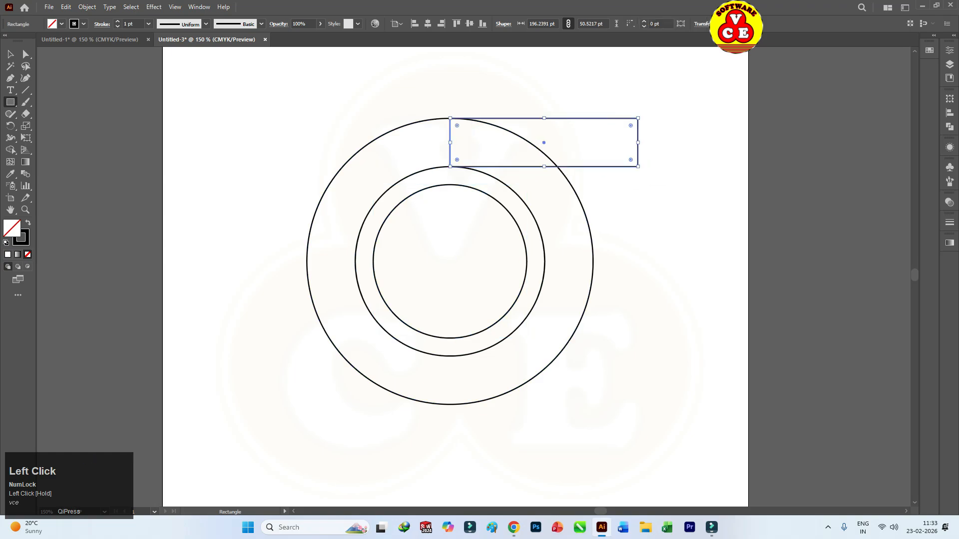
{"action": "left_click_drag", "start_coordinate": [450, 142], "coordinate": [244, 142]}
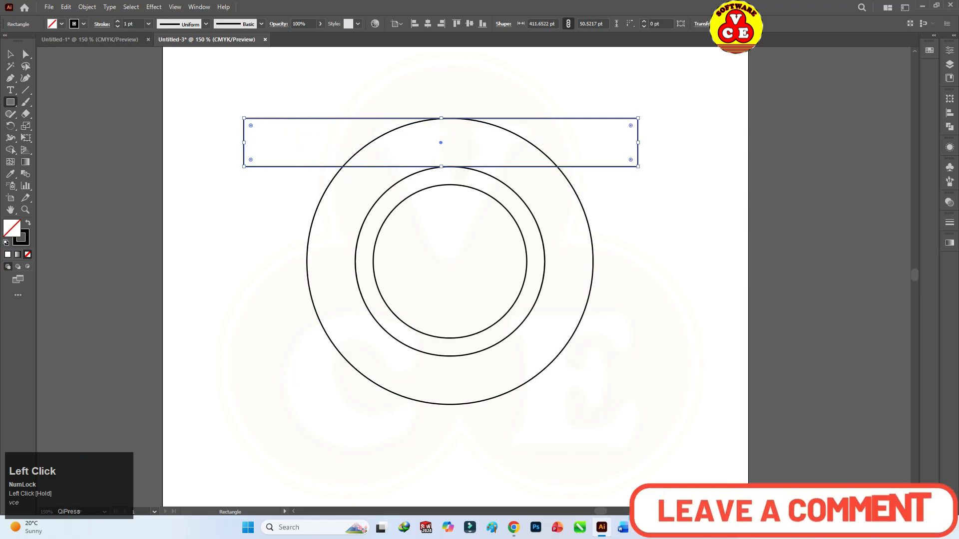
Step: Duplicate the rectangle in place and resize the copy to about 19 pt high, filling the gap between the middle and inner circle tops
{"action": "key", "text": "ctrl+c"}
{"action": "key", "text": "ctrl+f"}
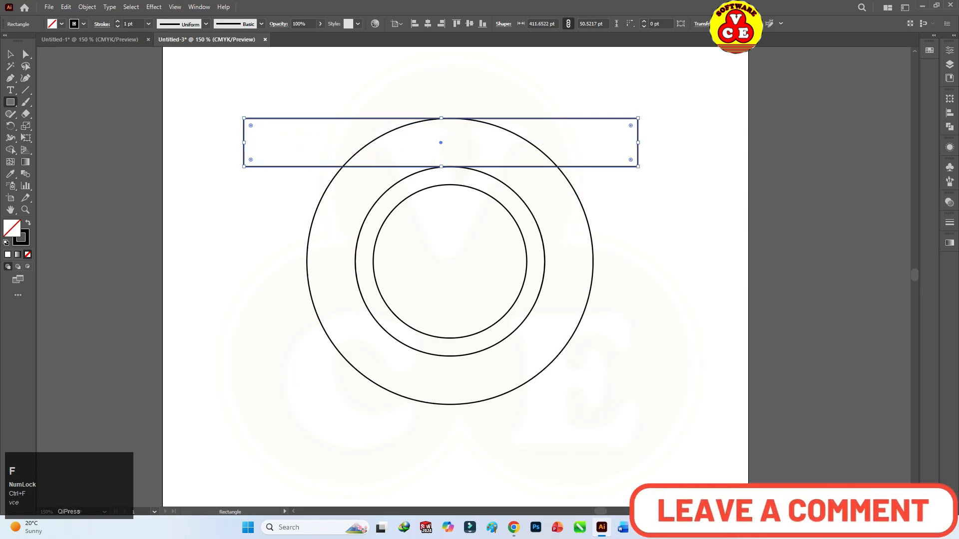
{"action": "left_click_drag", "start_coordinate": [440, 118], "coordinate": [450, 185]}
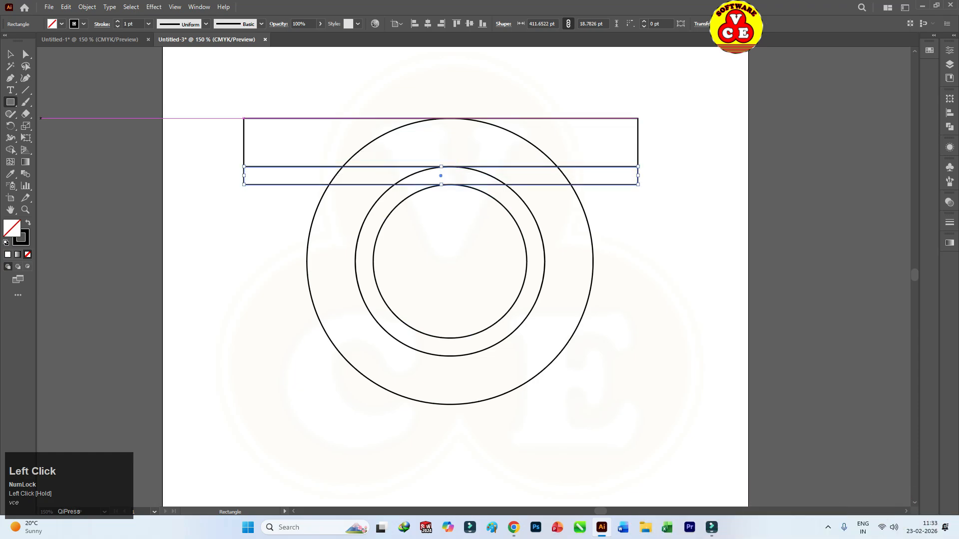
Step: Make a copy of both horizontal rectangles rotated 90°
{"action": "key", "text": "v"}
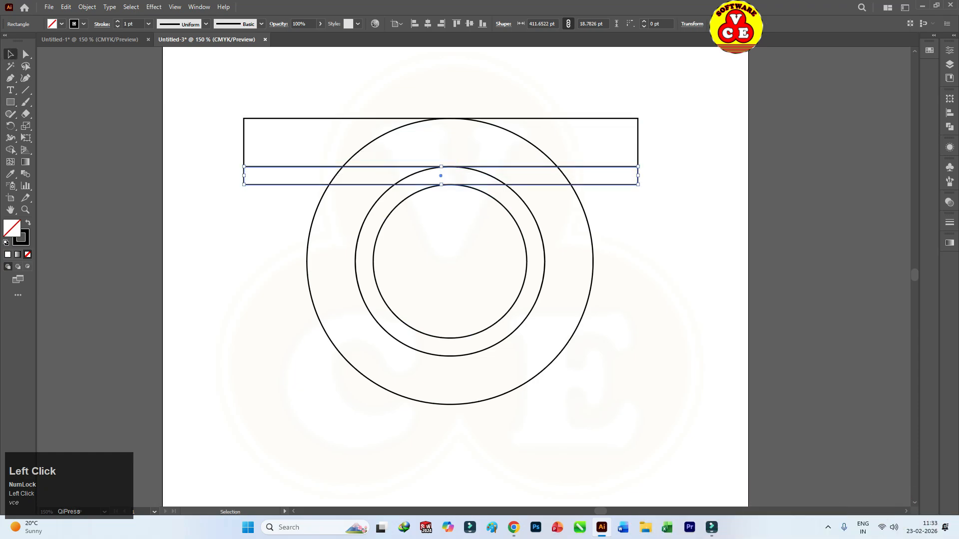
{"action": "left_click_drag", "start_coordinate": [274, 98], "coordinate": [210, 225]}
{"action": "right_click", "coordinate": [254, 119]}
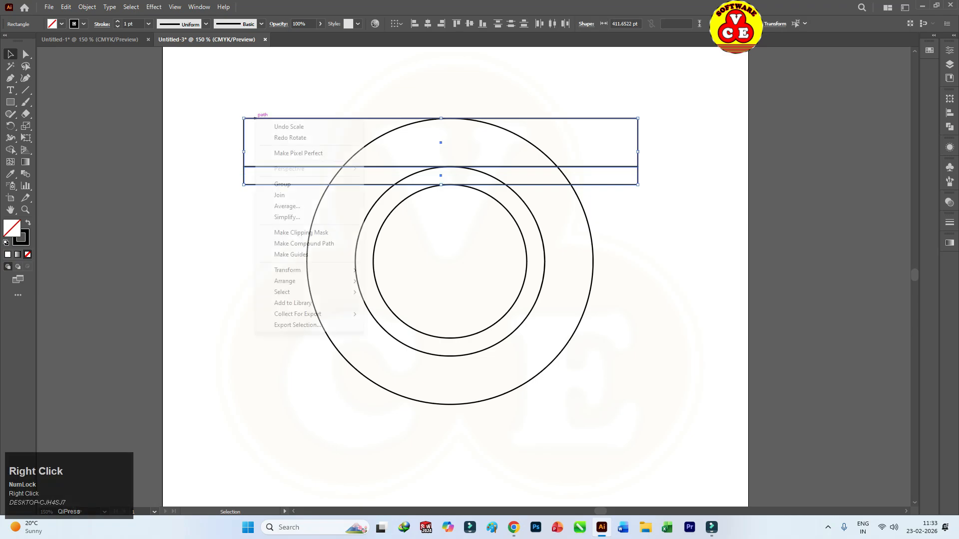
{"action": "left_click", "coordinate": [299, 270]}
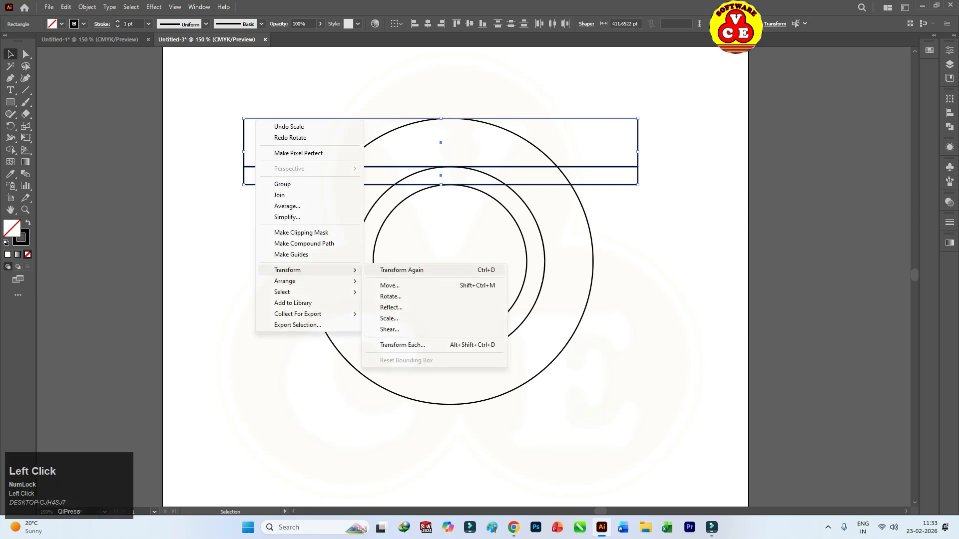
{"action": "left_click", "coordinate": [391, 296]}
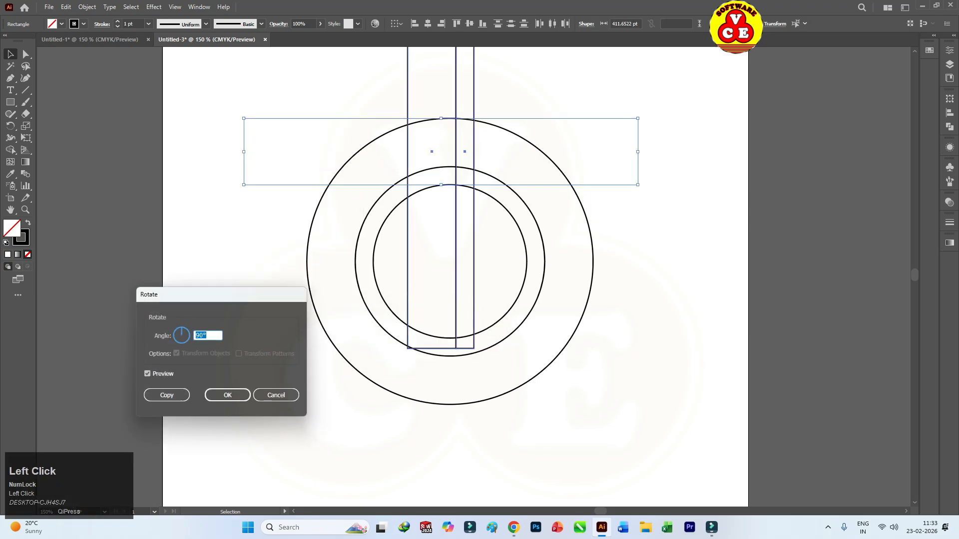
{"action": "left_click", "coordinate": [167, 395]}
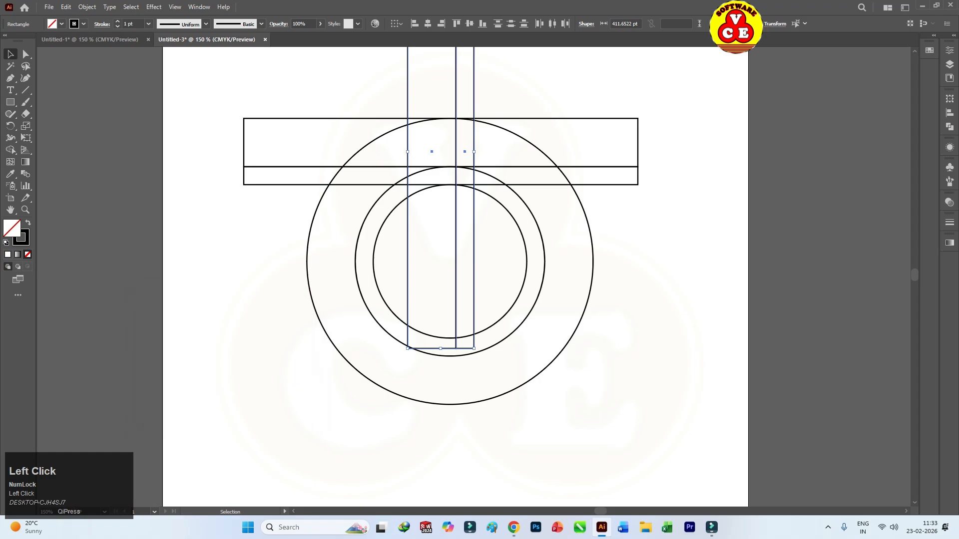
Step: Align the vertical rectangles with the left edges of the three circles and extend them below the outer circle to about 475 pt long
{"action": "left_click_drag", "start_coordinate": [423, 224], "coordinate": [321, 248]}
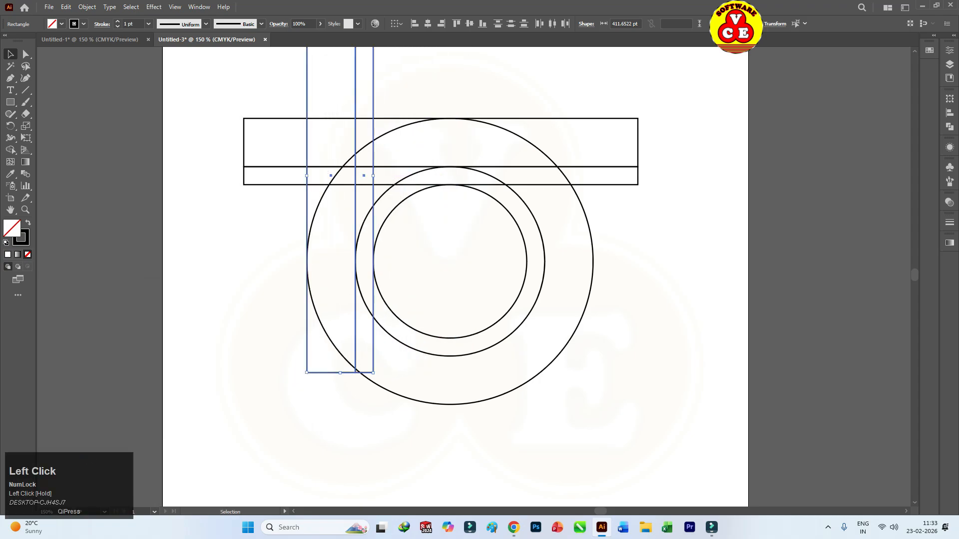
{"action": "scroll", "coordinate": [449, 267], "scroll_direction": "up", "scroll_amount": 1}
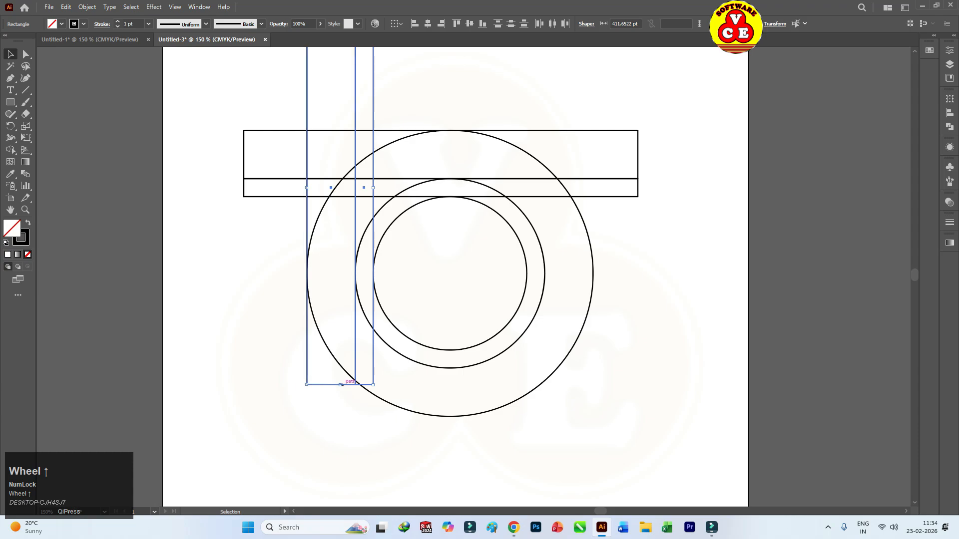
{"action": "left_click_drag", "start_coordinate": [340, 384], "coordinate": [345, 445]}
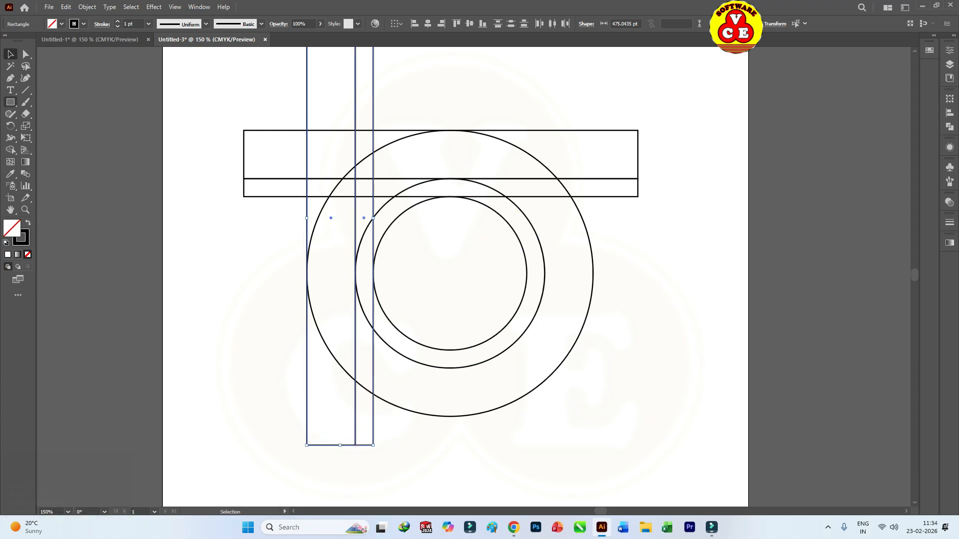
Step: Draw a narrow rectangle about 22 by 142 pt and place it diagonally from the circles' centre toward the lower right
{"action": "left_click_drag", "start_coordinate": [10, 102], "coordinate": [60, 102]}
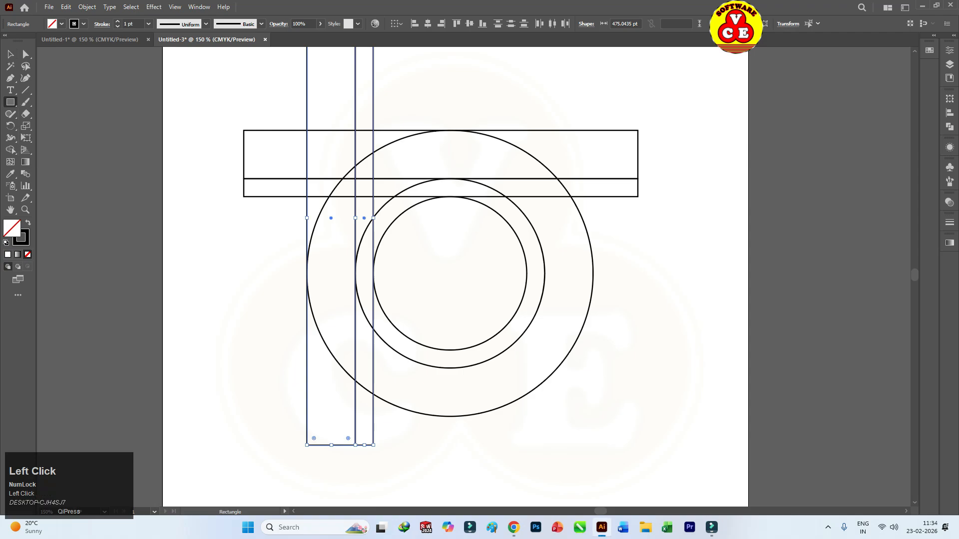
{"action": "left_click_drag", "start_coordinate": [629, 265], "coordinate": [650, 401]}
{"action": "left_click", "coordinate": [10, 54]}
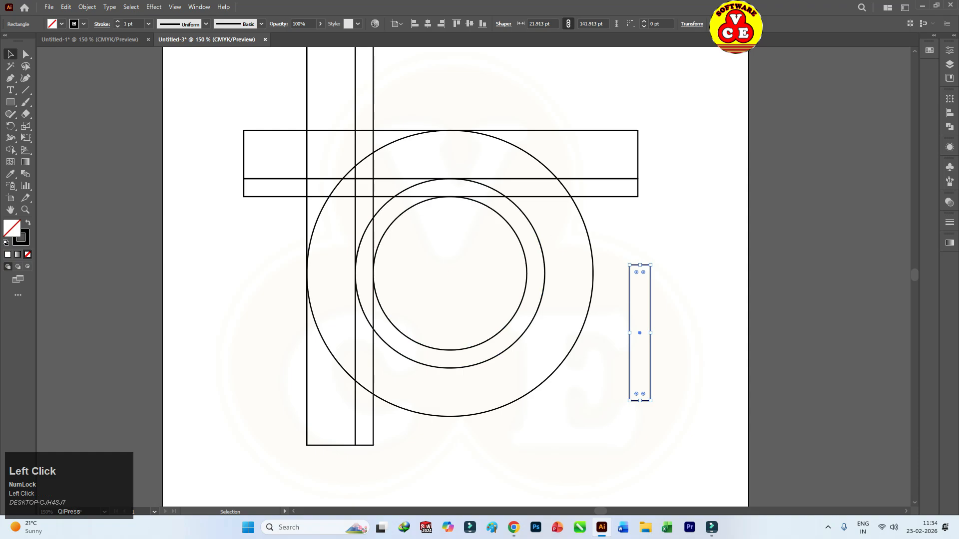
{"action": "left_click_drag", "start_coordinate": [654, 260], "coordinate": [601, 264]}
{"action": "left_click_drag", "start_coordinate": [640, 333], "coordinate": [487, 333]}
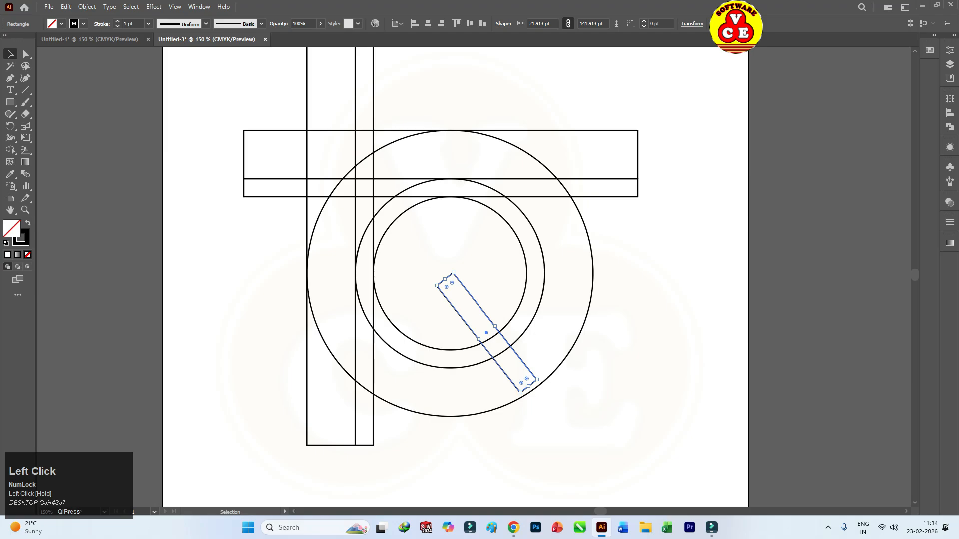
Step: Select all shapes and merge the outer ring's right side with the top bar and diagonal bar's end, using Shape Builder with a yellow fill
{"action": "left_click_drag", "start_coordinate": [535, 88], "coordinate": [249, 404]}
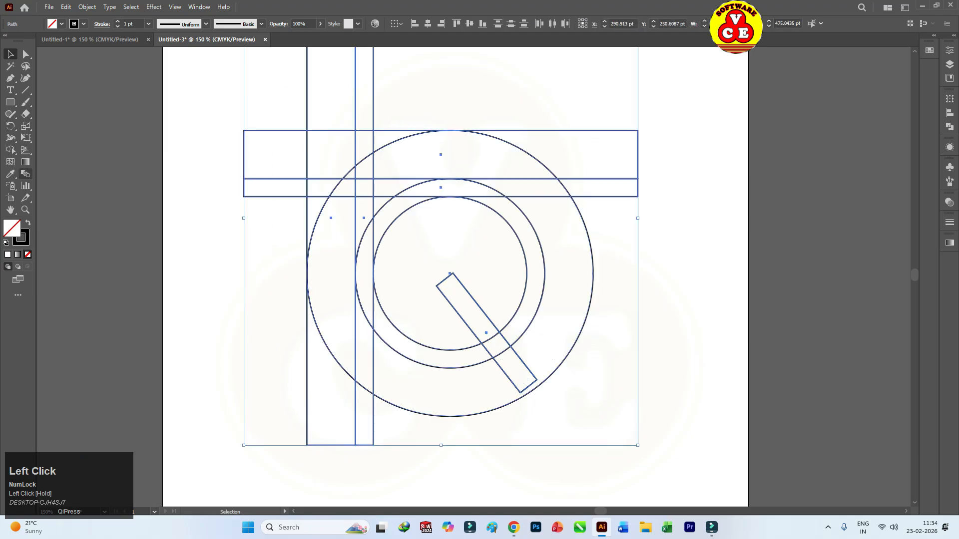
{"action": "left_click", "coordinate": [11, 150]}
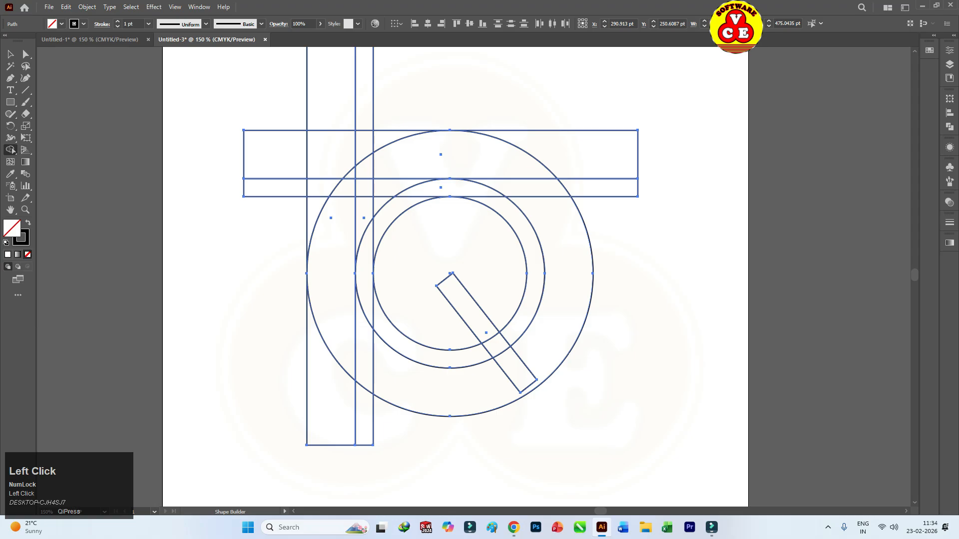
{"action": "left_click", "coordinate": [61, 24]}
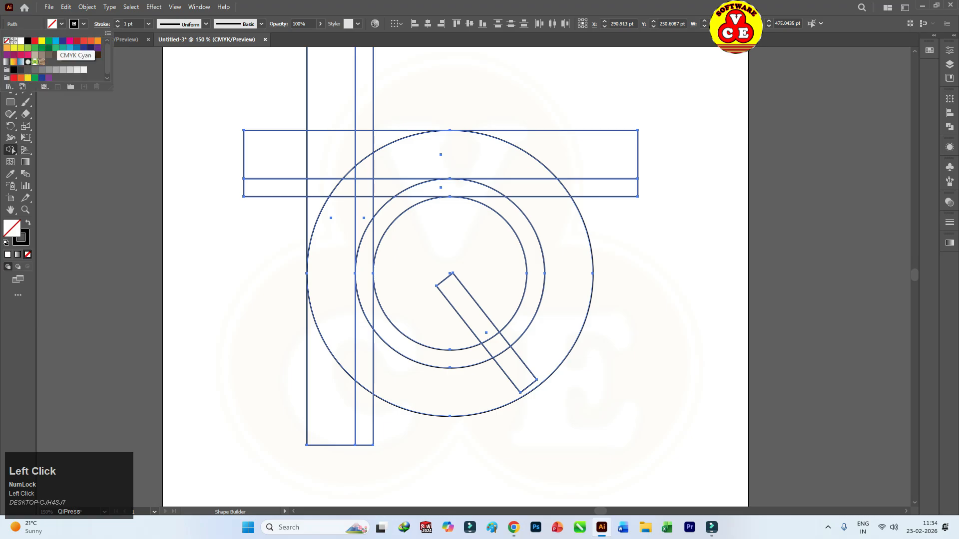
{"action": "left_click", "coordinate": [42, 40]}
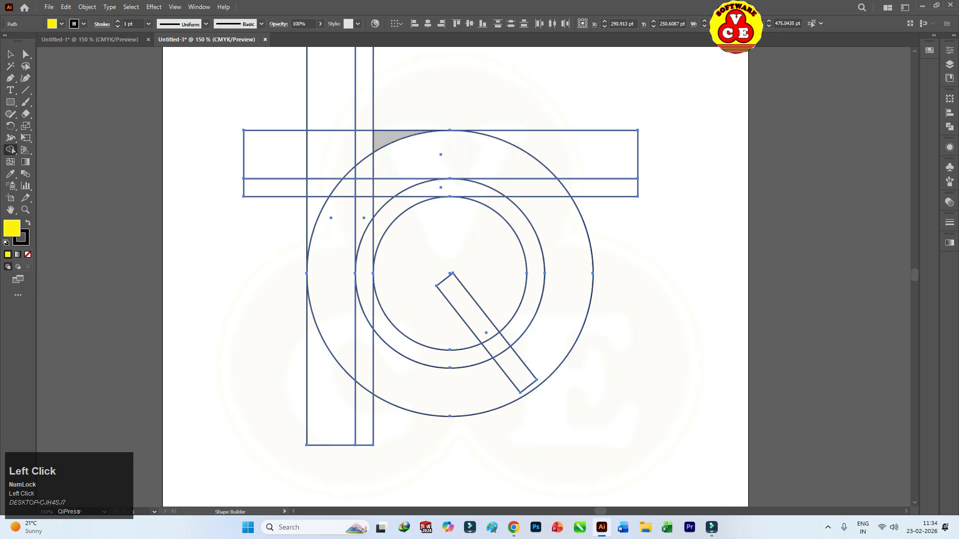
{"action": "left_click_drag", "start_coordinate": [402, 141], "coordinate": [449, 151]}
{"action": "mouse_move", "coordinate": [499, 172]}
{"action": "left_mouse_down"}
{"action": "mouse_move", "coordinate": [537, 198]}
{"action": "mouse_move", "coordinate": [542, 215]}
{"action": "left_mouse_up"}
{"action": "left_click", "coordinate": [514, 372]}
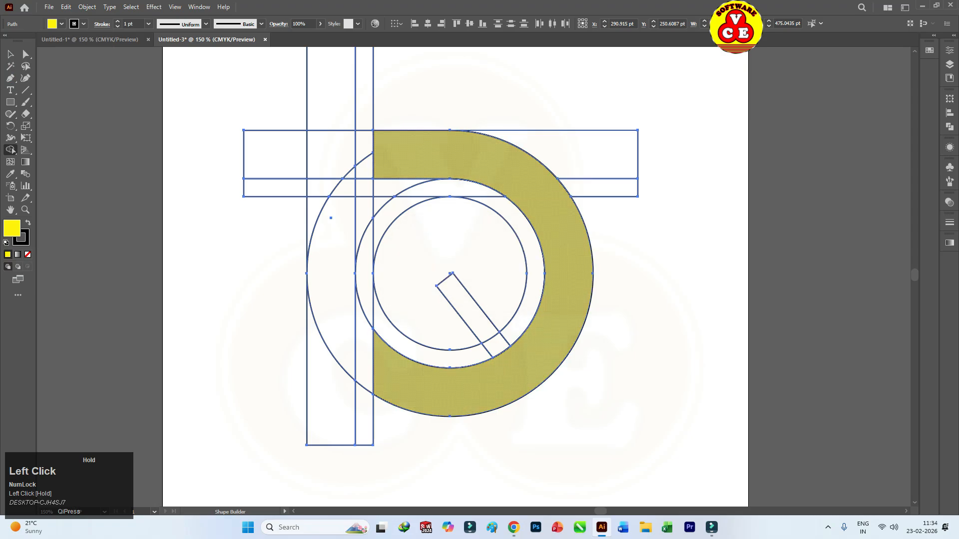
Step: Merge the ring's left side with the vertical bar, and the inner circle with its upper-left corner piece, leaving the diagonal slot open
{"action": "left_click_drag", "start_coordinate": [342, 331], "coordinate": [404, 383]}
{"action": "mouse_move", "coordinate": [331, 218]}
{"action": "left_mouse_down"}
{"action": "mouse_move", "coordinate": [330, 160]}
{"action": "mouse_move", "coordinate": [341, 164]}
{"action": "left_mouse_up"}
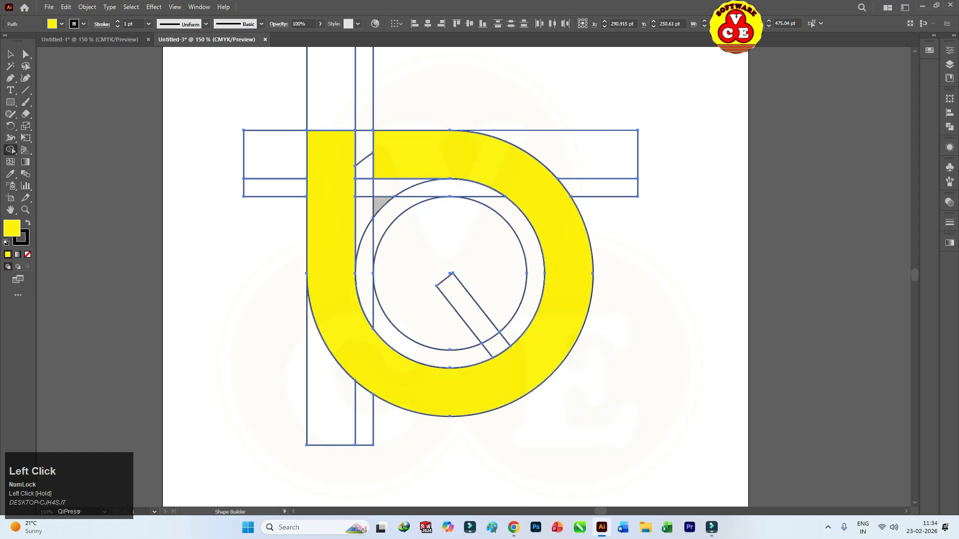
{"action": "left_click_drag", "start_coordinate": [382, 206], "coordinate": [417, 252]}
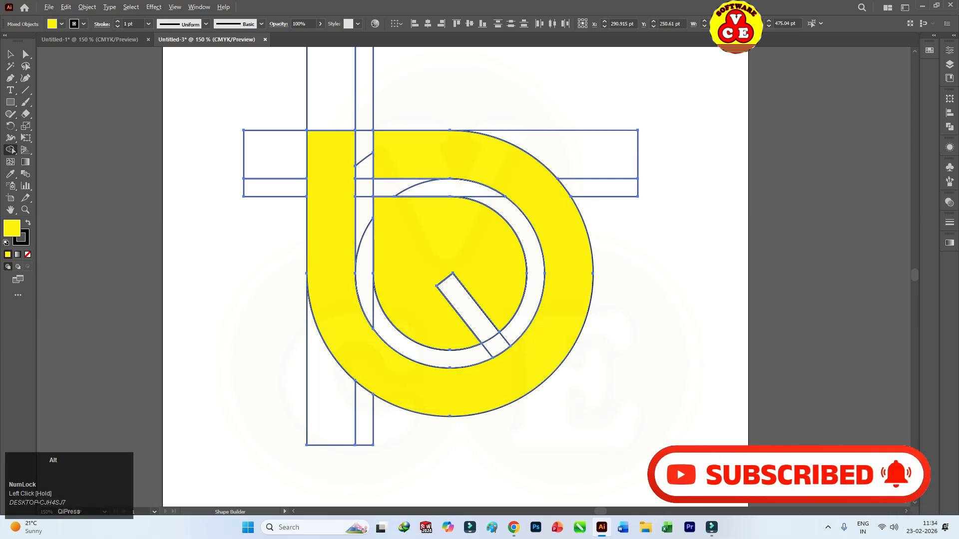
Step: Remove the leftover rectangle pieces outside the yellow shape with Shape Builder
{"action": "left_click_drag", "start_coordinate": [610, 85], "coordinate": [613, 149]}
{"action": "mouse_move", "coordinate": [439, 82]}
{"action": "left_mouse_down"}
{"action": "mouse_move", "coordinate": [278, 90]}
{"action": "mouse_move", "coordinate": [265, 204]}
{"action": "left_mouse_up"}
{"action": "left_click_drag", "start_coordinate": [275, 413], "coordinate": [382, 415]}
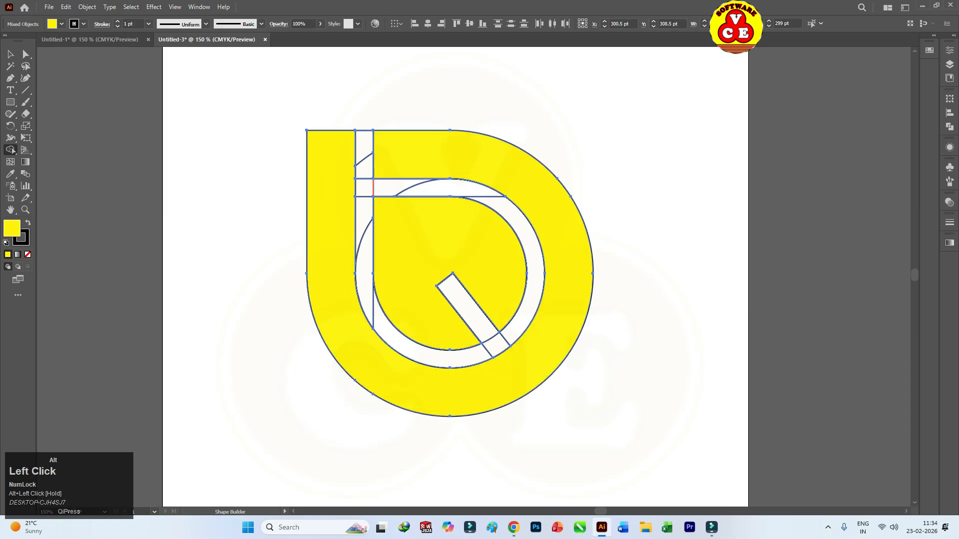
Step: Remove the leftover regions in the vertical gap, the curved gap and the diagonal slot to leave them empty
{"action": "left_click_drag", "start_coordinate": [362, 120], "coordinate": [363, 257]}
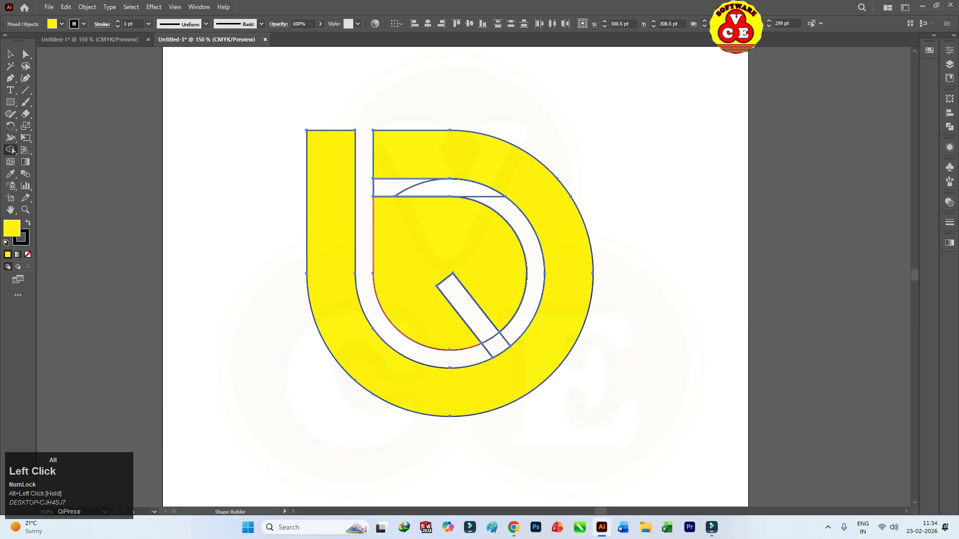
{"action": "left_click_drag", "start_coordinate": [496, 344], "coordinate": [525, 312]}
{"action": "left_click", "coordinate": [472, 314], "text": "alt"}
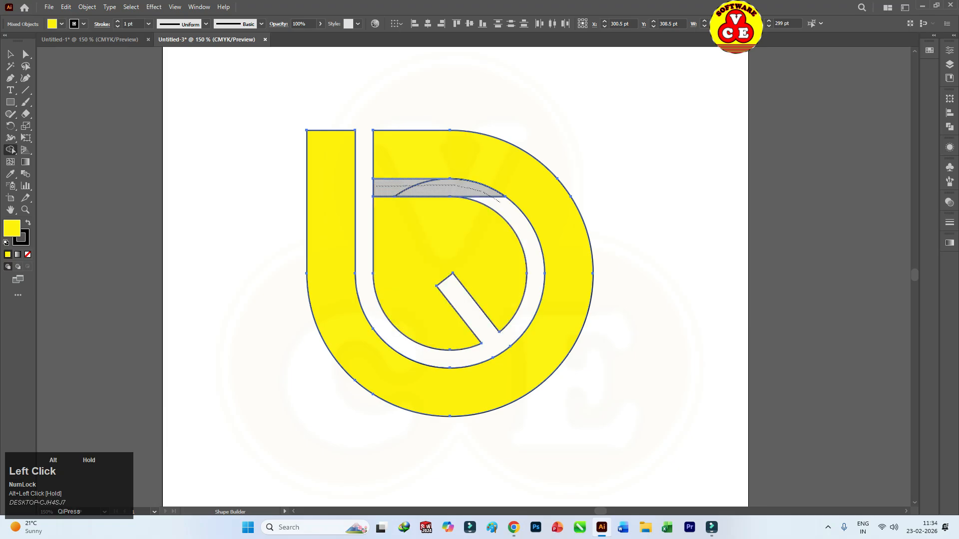
{"action": "left_click", "coordinate": [400, 187], "text": "alt"}
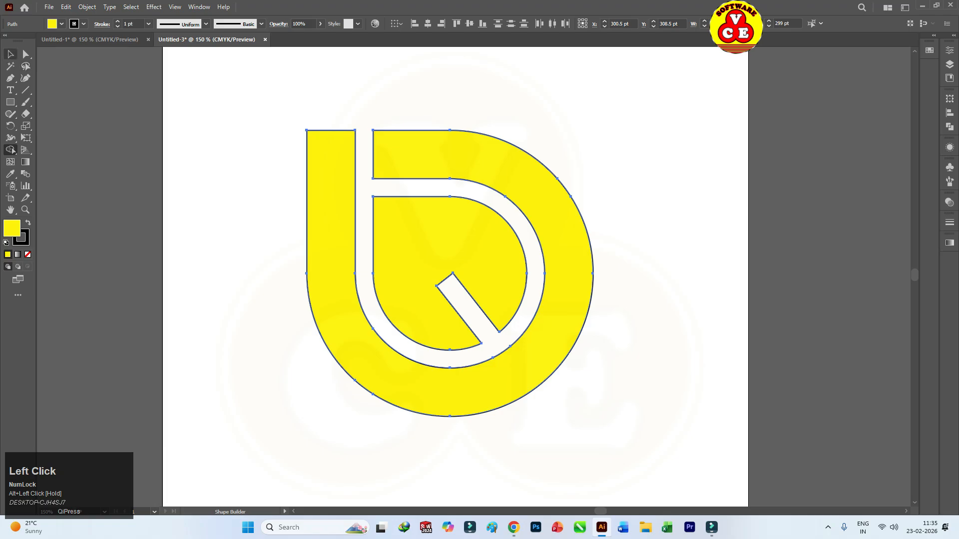
Step: Combine all the yellow pieces into one compound path and shift the logo slightly up and to the right
{"action": "left_click", "coordinate": [10, 54]}
{"action": "scroll", "coordinate": [305, 212], "scroll_direction": "down", "scroll_amount": 1, "text": "alt"}
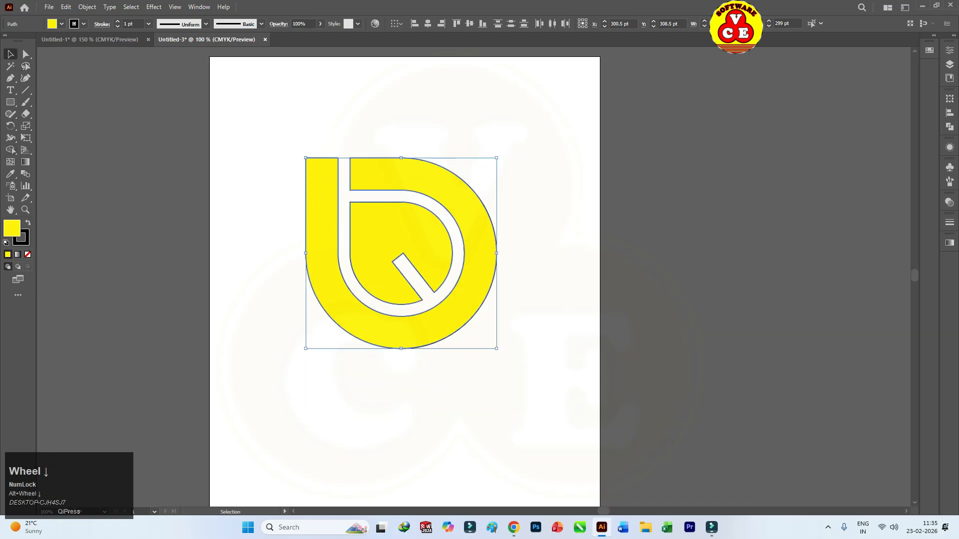
{"action": "left_click_drag", "start_coordinate": [262, 124], "coordinate": [562, 400]}
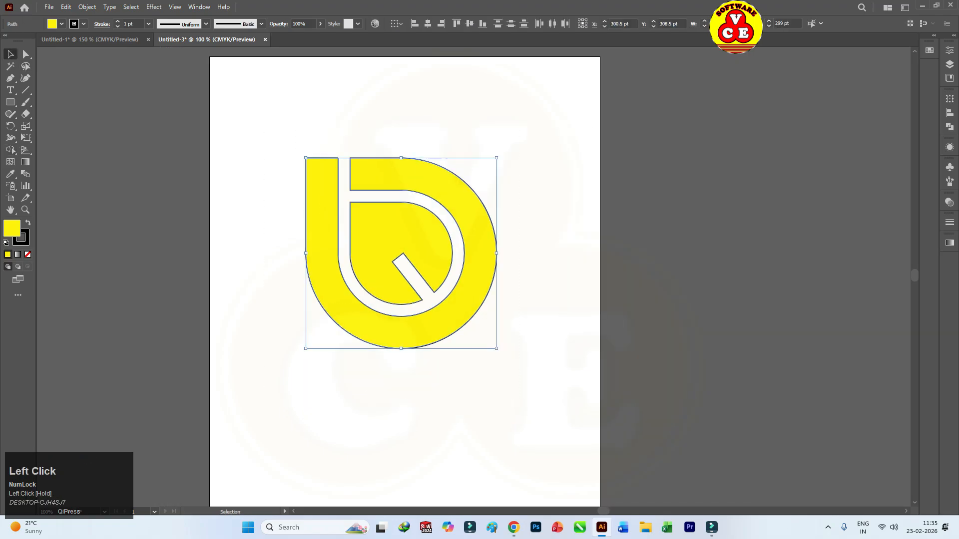
{"action": "left_click", "coordinate": [87, 7]}
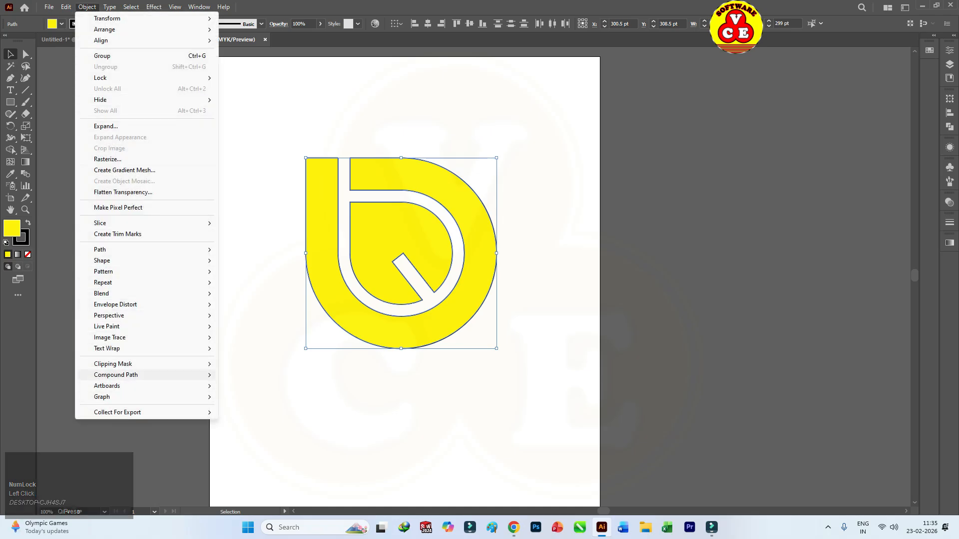
{"action": "left_click", "coordinate": [116, 375]}
{"action": "left_click", "coordinate": [242, 375]}
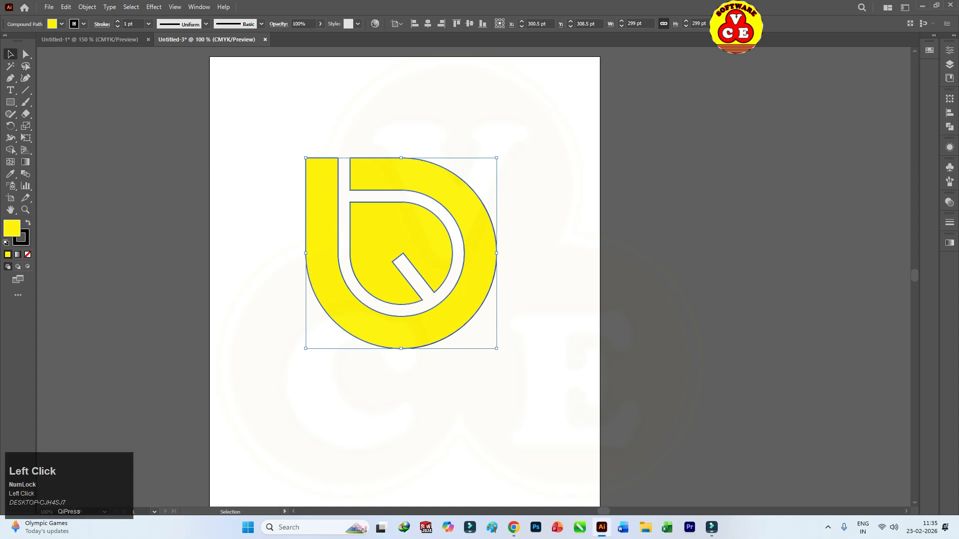
{"action": "left_click", "coordinate": [265, 310]}
{"action": "left_click_drag", "start_coordinate": [325, 255], "coordinate": [328, 248]}
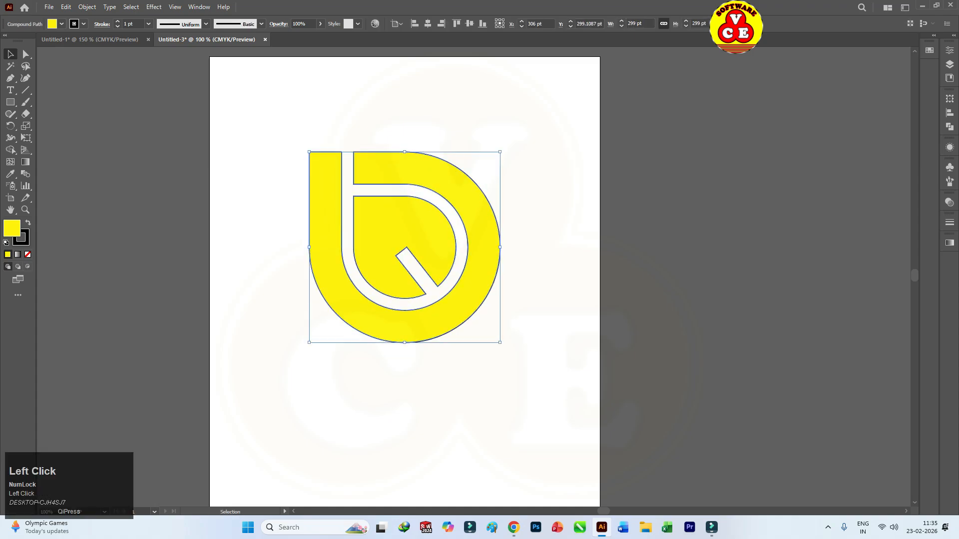
Step: Open the Fruits and Vegetables gradient library for the logo's fill
{"action": "left_click", "coordinate": [61, 24]}
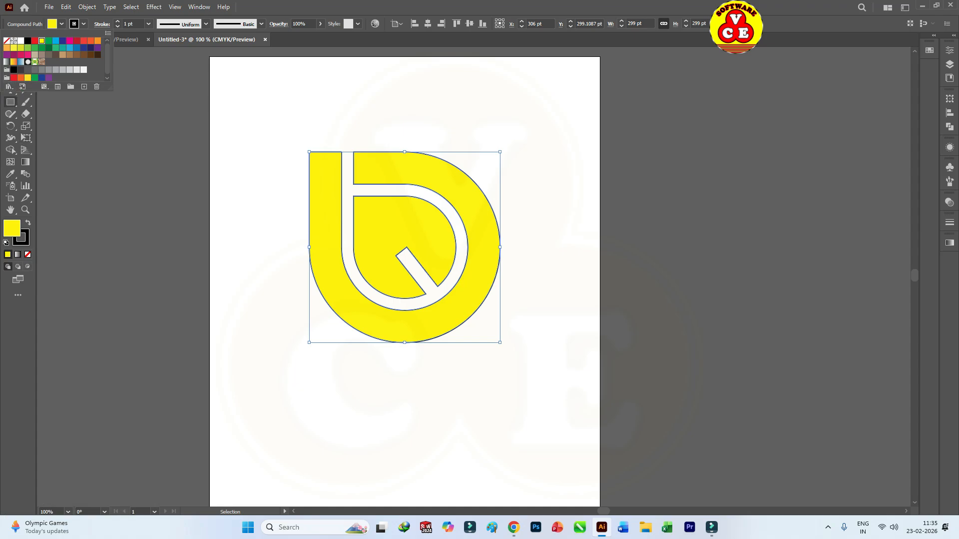
{"action": "left_click", "coordinate": [8, 87]}
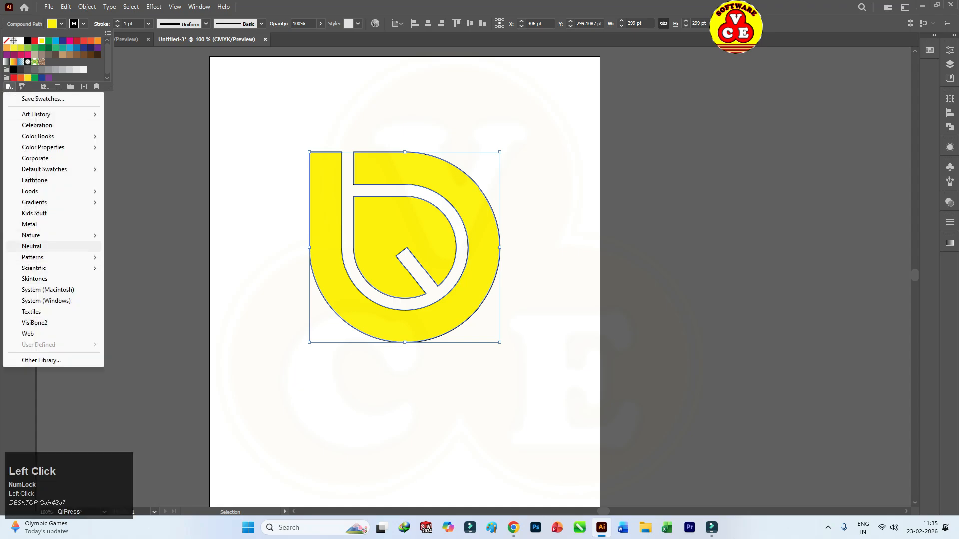
{"action": "left_click", "coordinate": [50, 202]}
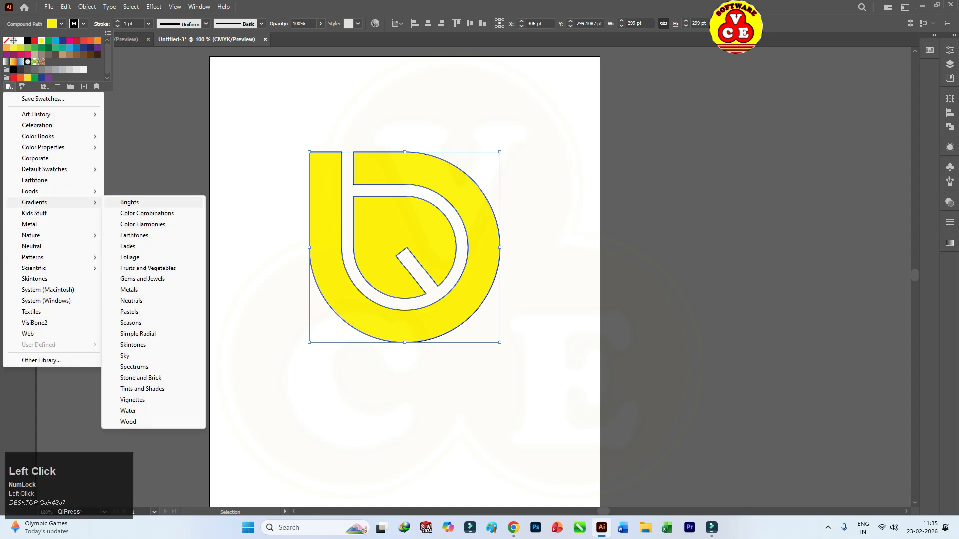
{"action": "left_click", "coordinate": [148, 268]}
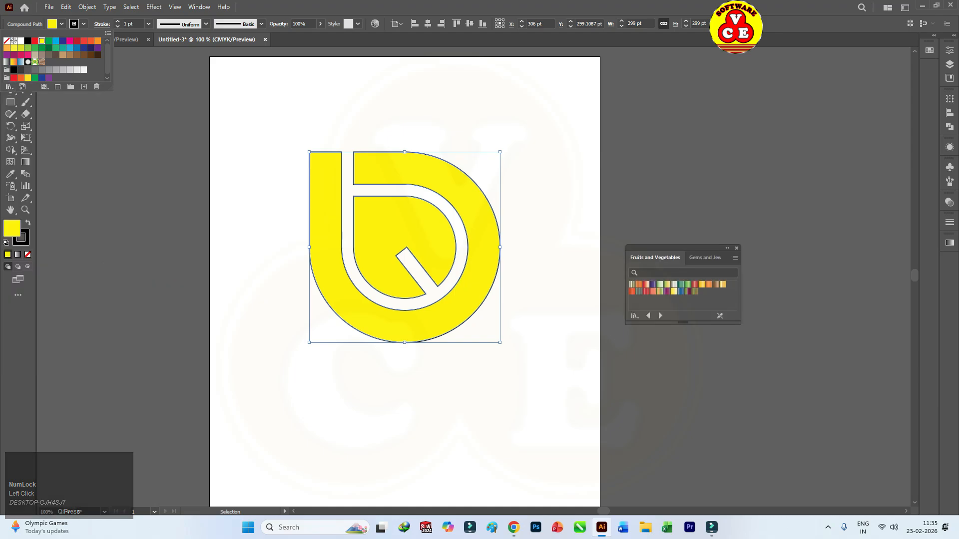
Step: Show the gradient swatches as medium thumbnails and fill the logo with the red gradient that has a light peach band
{"action": "left_click", "coordinate": [734, 258]}
{"action": "left_click", "coordinate": [734, 258]}
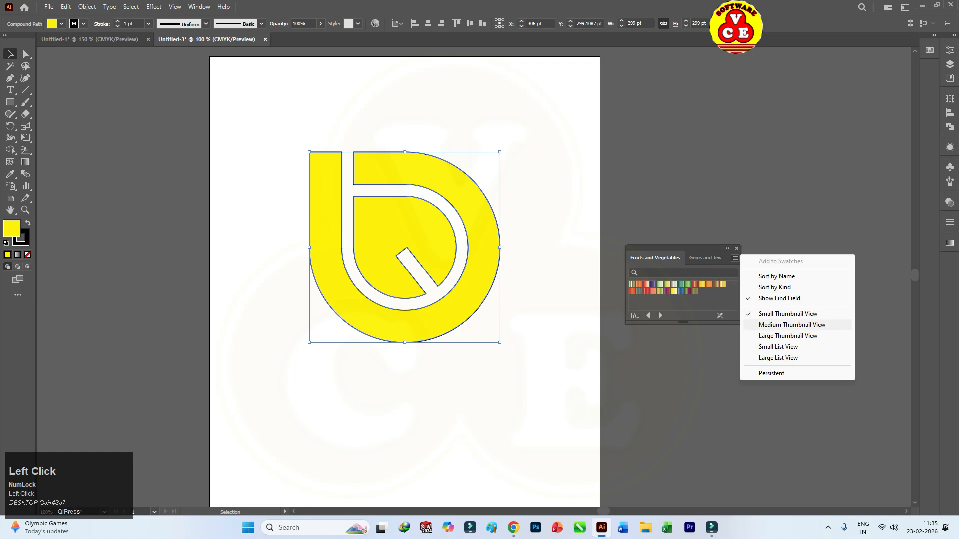
{"action": "left_click", "coordinate": [792, 325]}
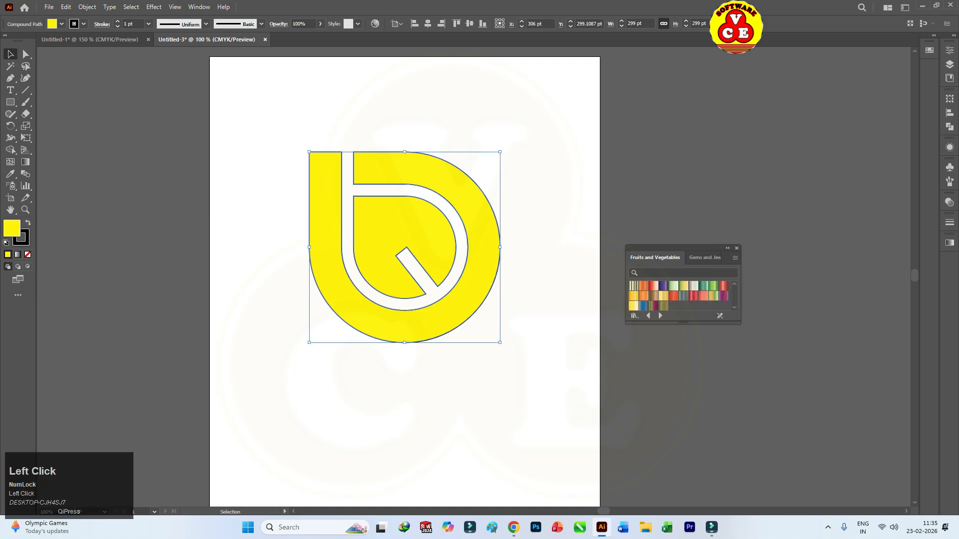
{"action": "left_click_drag", "start_coordinate": [740, 324], "coordinate": [760, 345]}
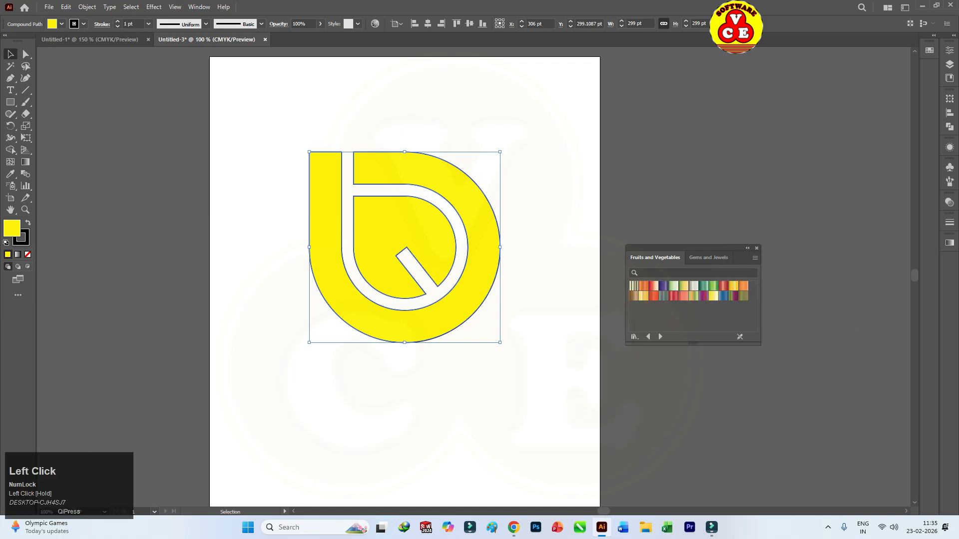
{"action": "left_click", "coordinate": [724, 286]}
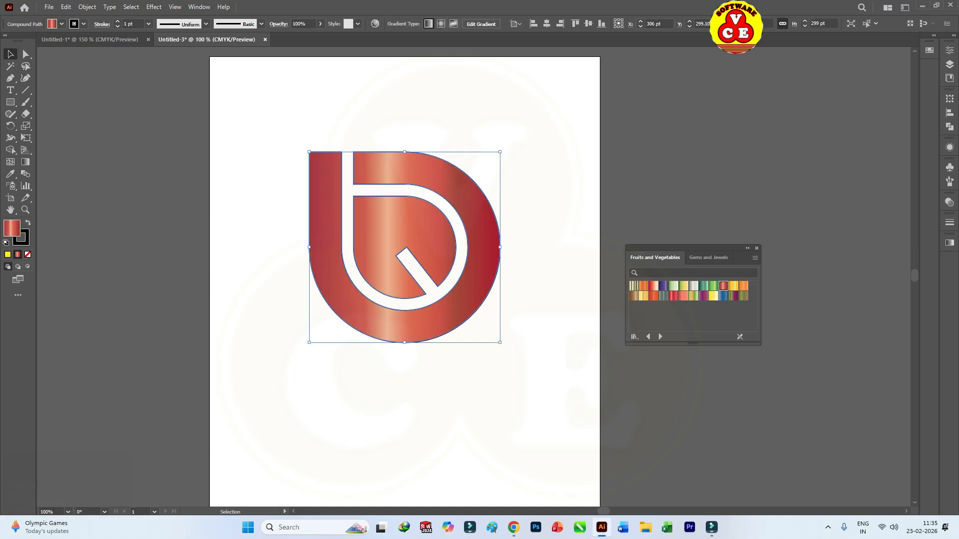
Step: Run the linear gradient diagonally across the logo from its upper-left corner to its lower-right edge, at about -44°
{"action": "left_click", "coordinate": [950, 242]}
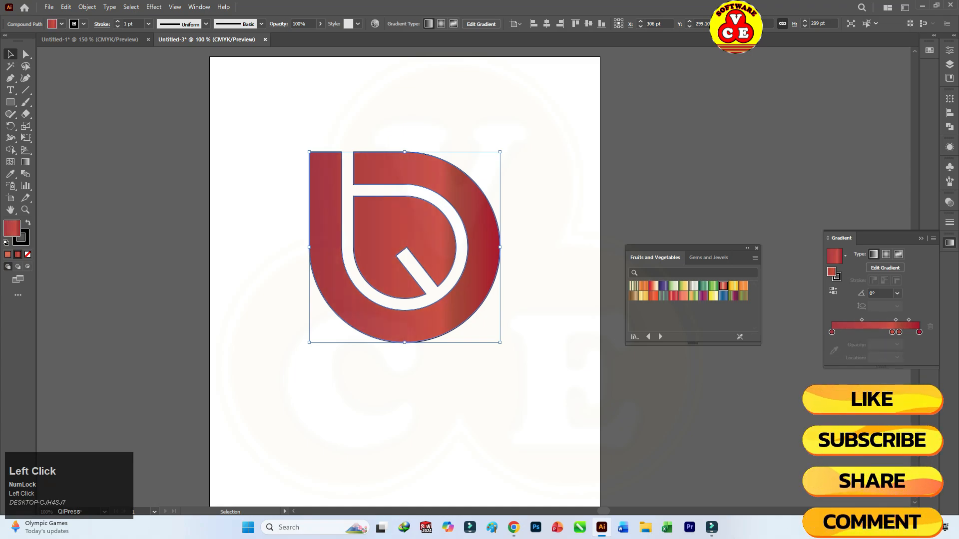
{"action": "left_click", "coordinate": [886, 268]}
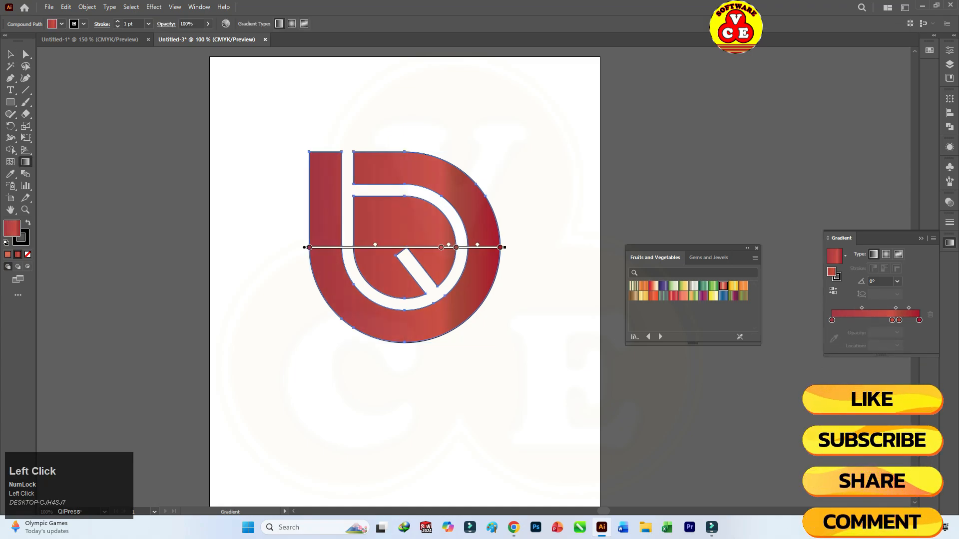
{"action": "mouse_move", "coordinate": [313, 157]}
{"action": "left_mouse_down"}
{"action": "mouse_move", "coordinate": [448, 258]}
{"action": "mouse_move", "coordinate": [485, 326]}
{"action": "left_mouse_up"}
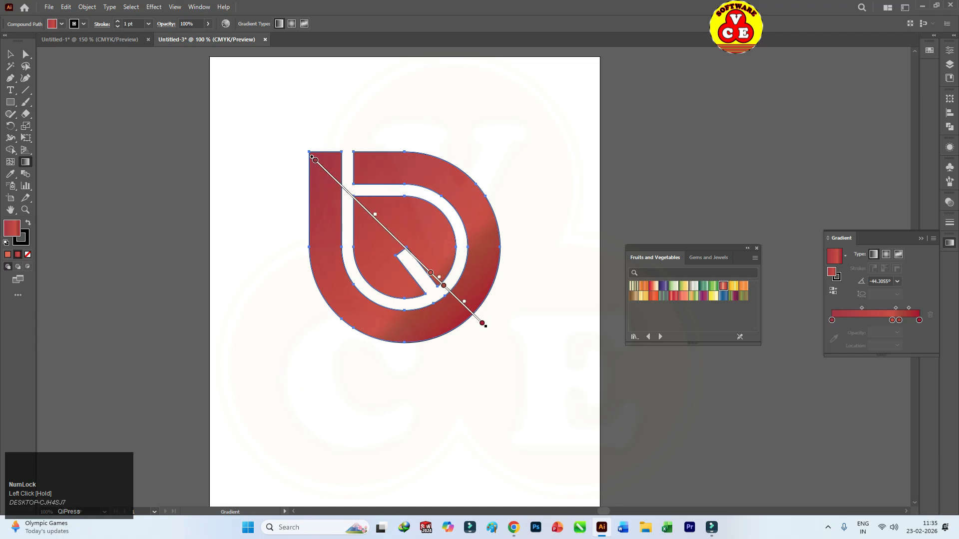
Step: Recolor the gradient's end stop dark blue and the stop next to it magenta
{"action": "double_click", "coordinate": [919, 320]}
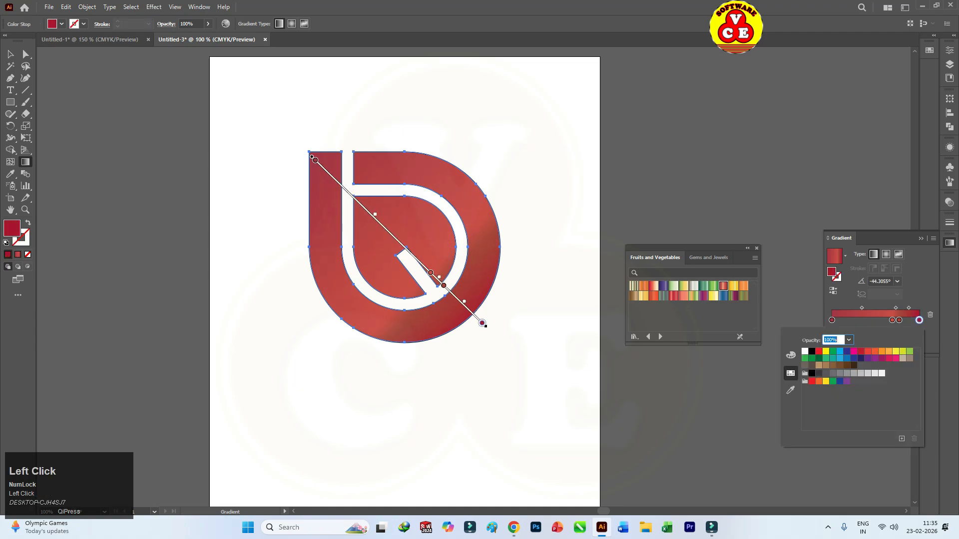
{"action": "left_click", "coordinate": [900, 320]}
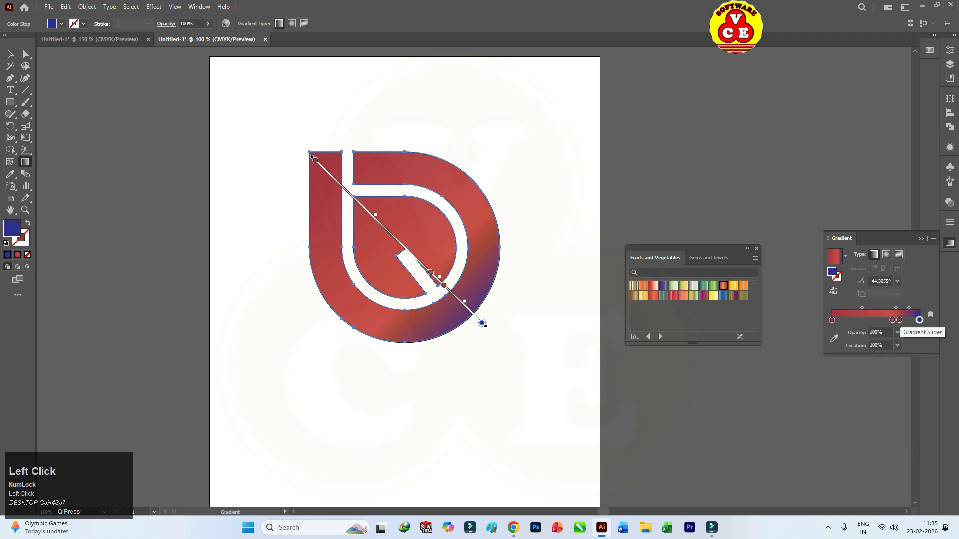
{"action": "double_click", "coordinate": [899, 320]}
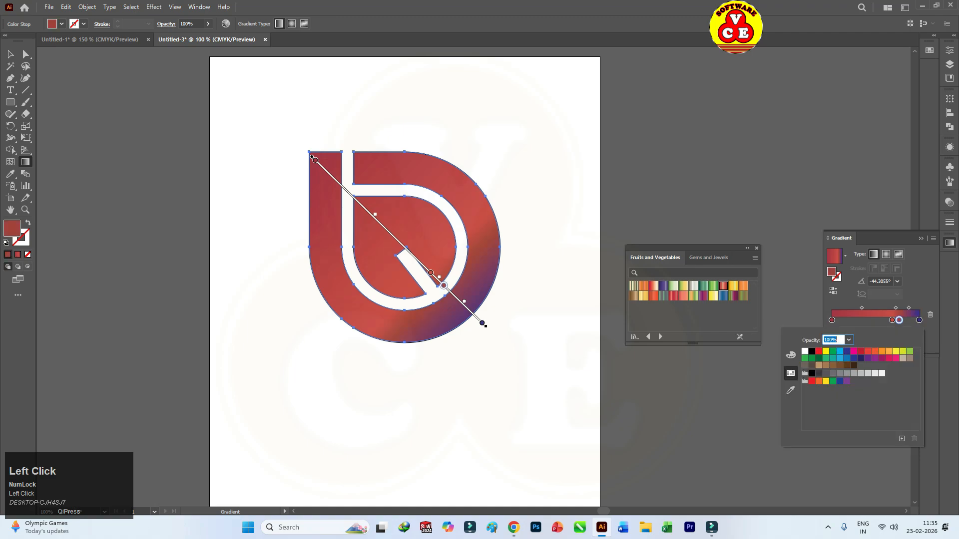
{"action": "left_click", "coordinate": [854, 351]}
Step: Recolor the gradient's two remaining stops, the second and the starting one, yellow
{"action": "left_click", "coordinate": [892, 320]}
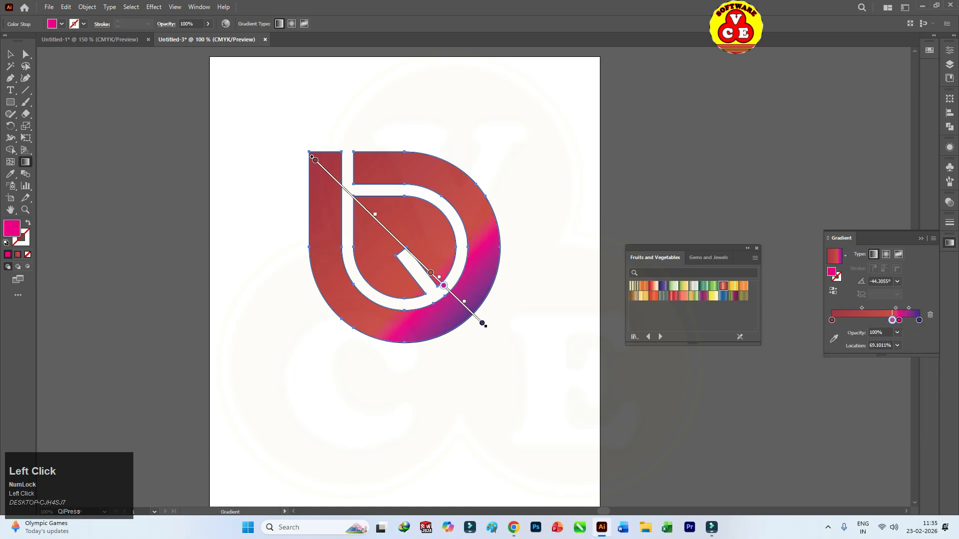
{"action": "double_click", "coordinate": [892, 320]}
{"action": "left_click", "coordinate": [827, 351]}
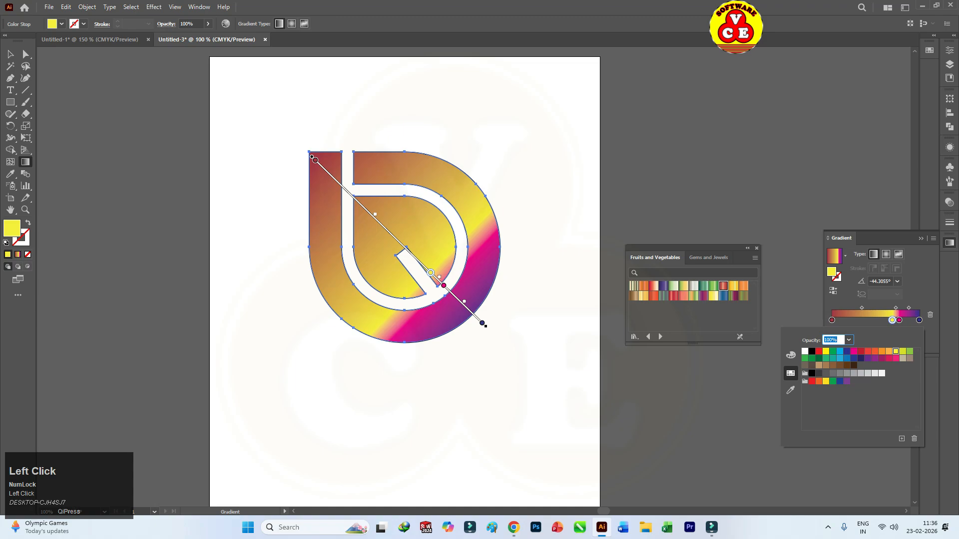
{"action": "left_click", "coordinate": [832, 320]}
{"action": "double_click", "coordinate": [831, 320]}
{"action": "left_click", "coordinate": [826, 351]}
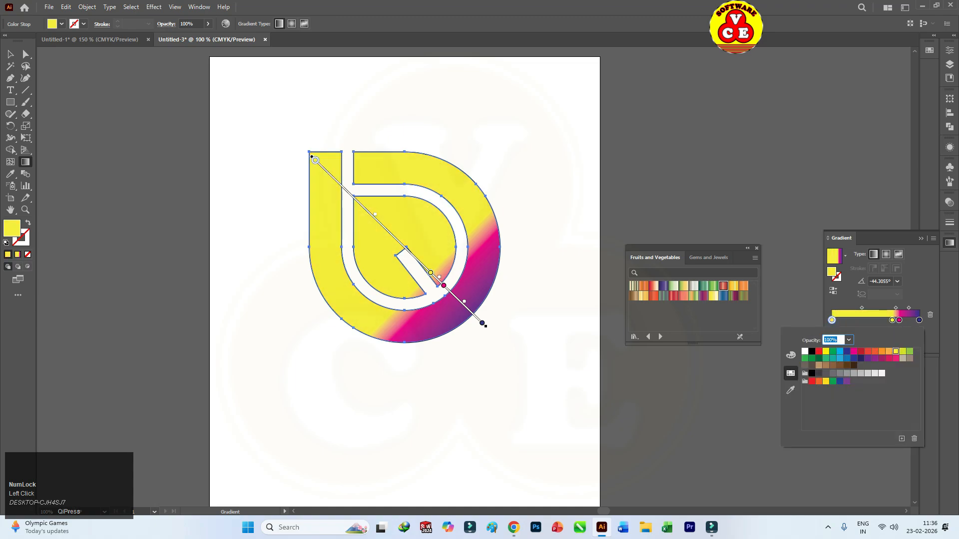
{"action": "left_click", "coordinate": [832, 321]}
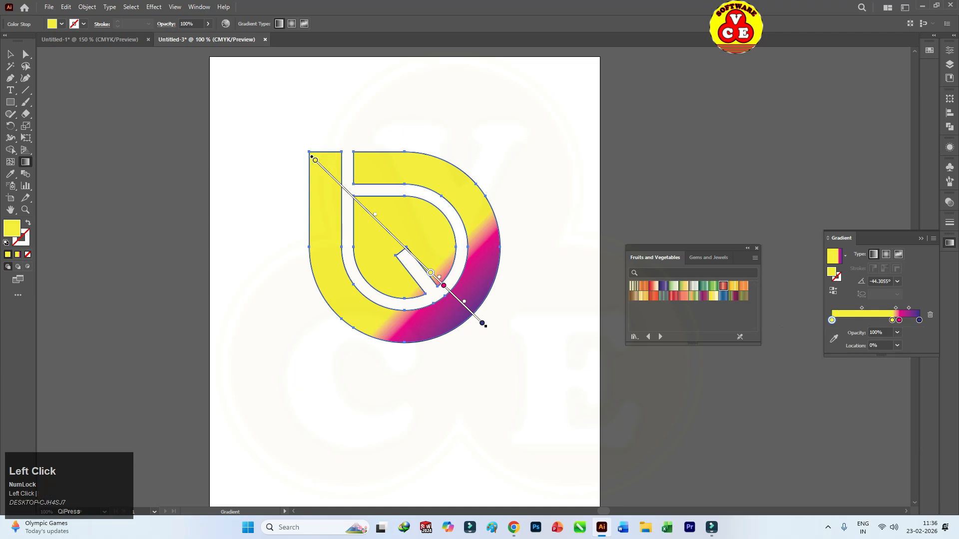
Step: Move the second yellow stop to about 54% and the magenta stop to about 61%, with the magenta-blue midpoint closer to magenta
{"action": "left_click_drag", "start_coordinate": [431, 273], "coordinate": [410, 254]}
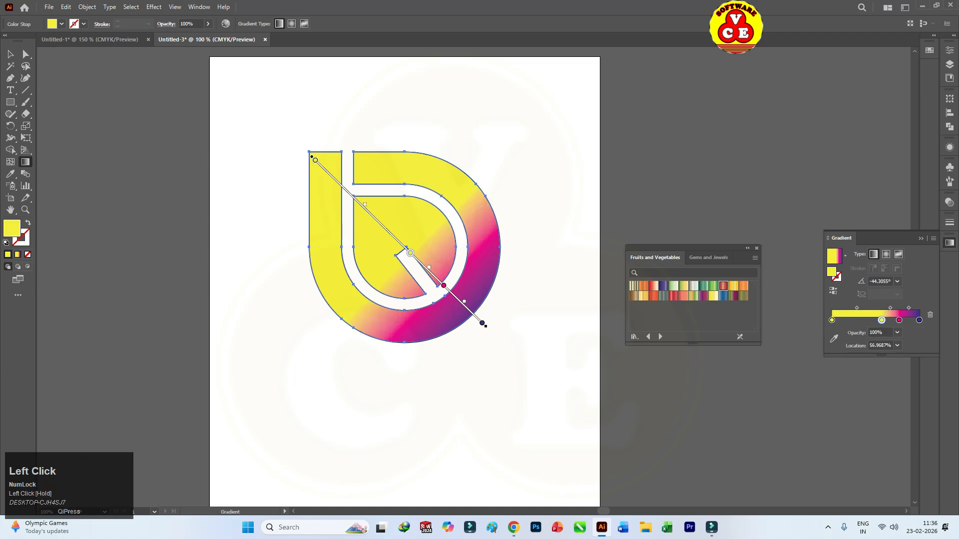
{"action": "left_click_drag", "start_coordinate": [444, 286], "coordinate": [418, 260]}
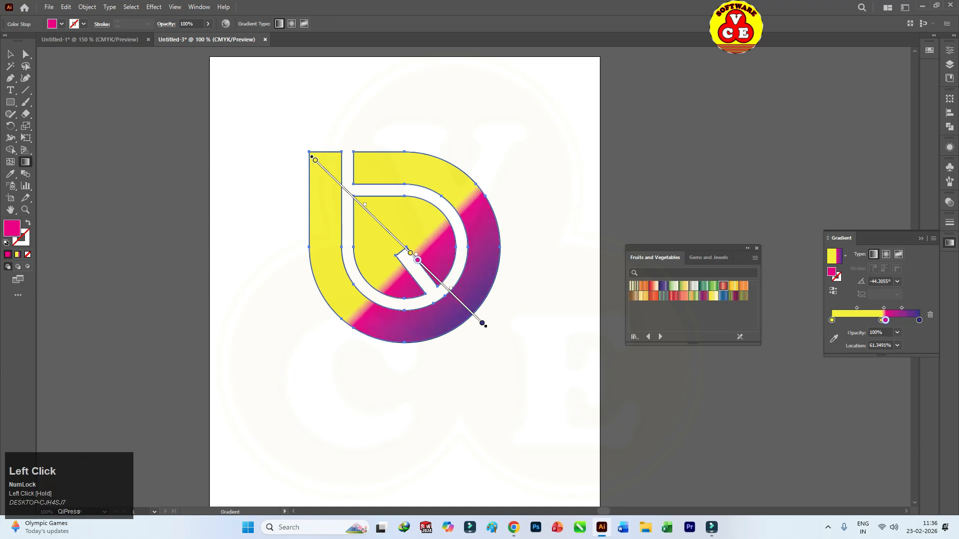
{"action": "left_click", "coordinate": [482, 323]}
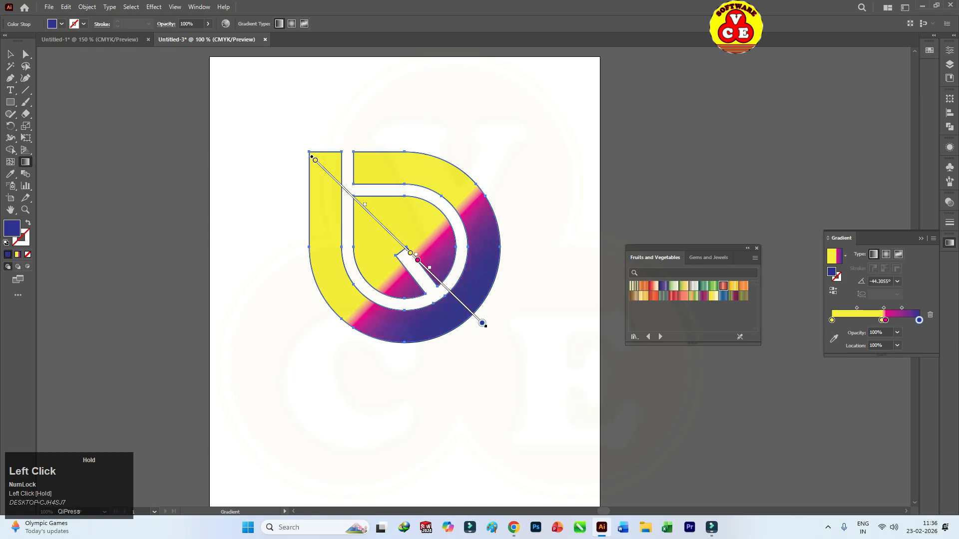
{"action": "left_click_drag", "start_coordinate": [410, 254], "coordinate": [405, 248]}
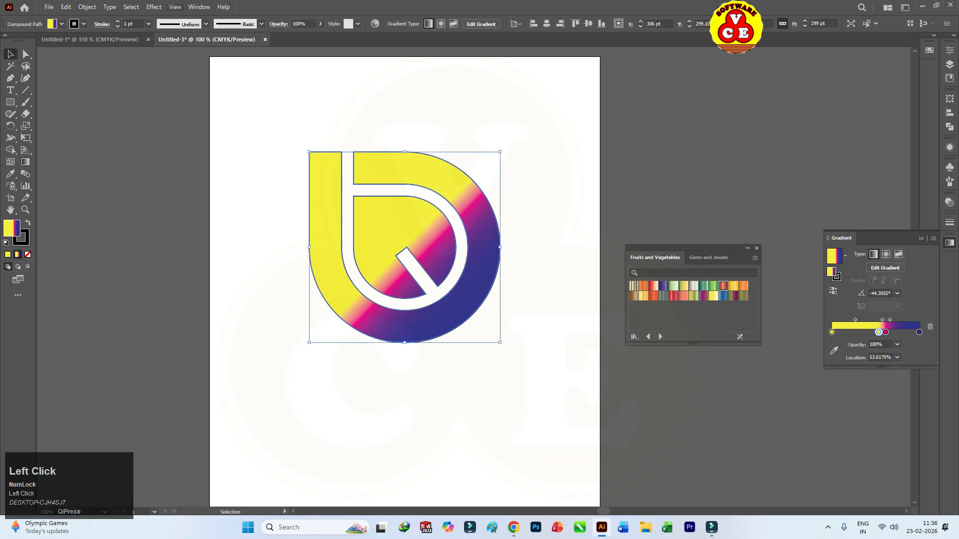
Step: Apply the 3D Extrude & Bevel effect to the logo with the Front rotation preset
{"action": "left_click", "coordinate": [153, 6]}
{"action": "mouse_move", "coordinate": [181, 64]}
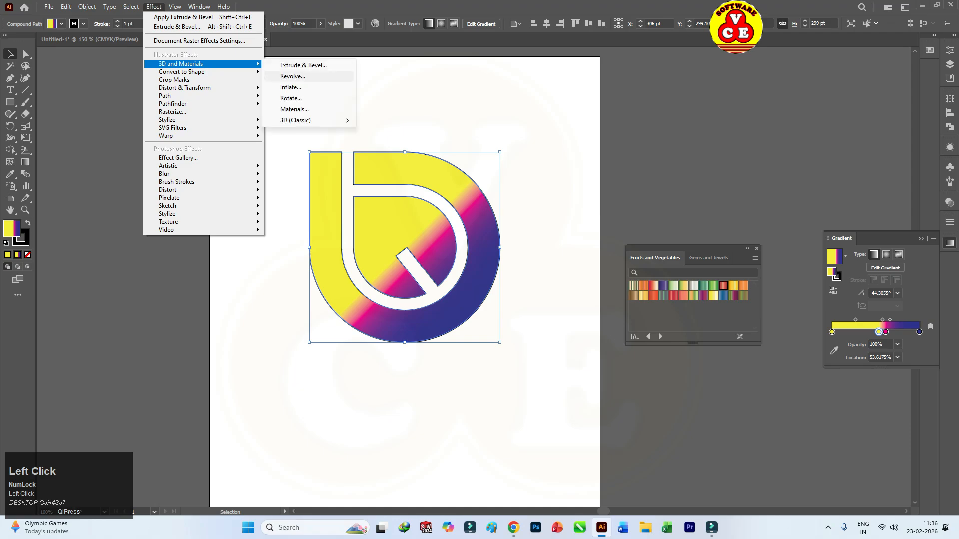
{"action": "left_click", "coordinate": [302, 64]}
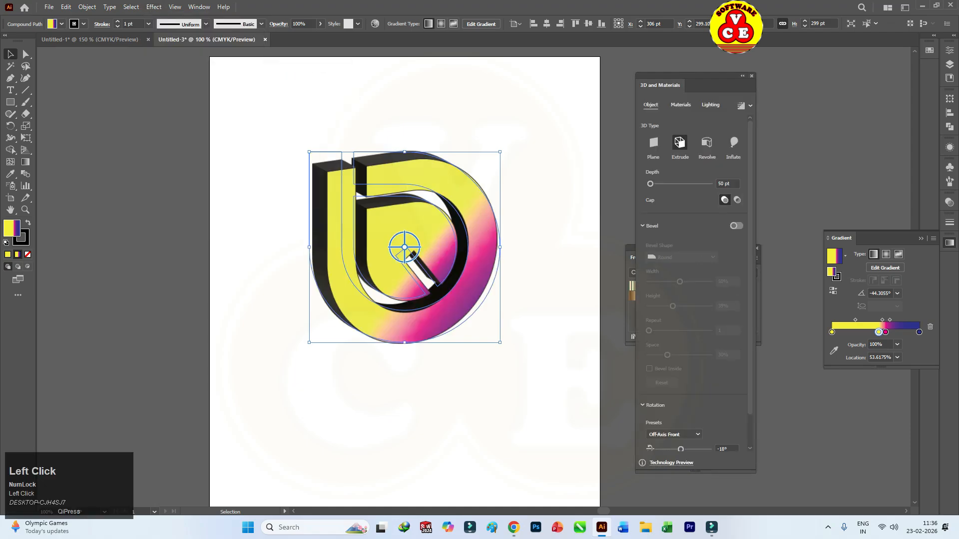
{"action": "scroll", "coordinate": [679, 143], "scroll_direction": "down", "scroll_amount": 2}
{"action": "left_click", "coordinate": [673, 400]}
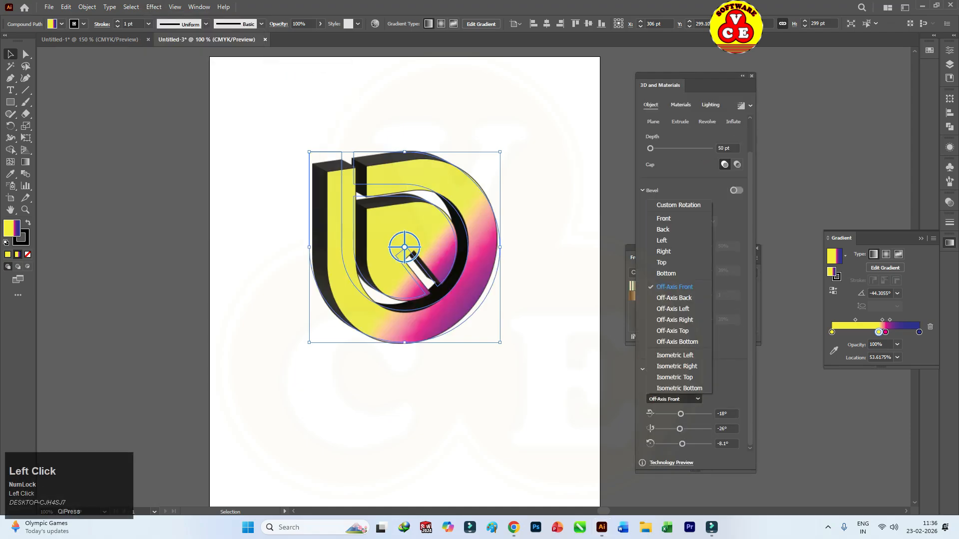
{"action": "left_click", "coordinate": [664, 219]}
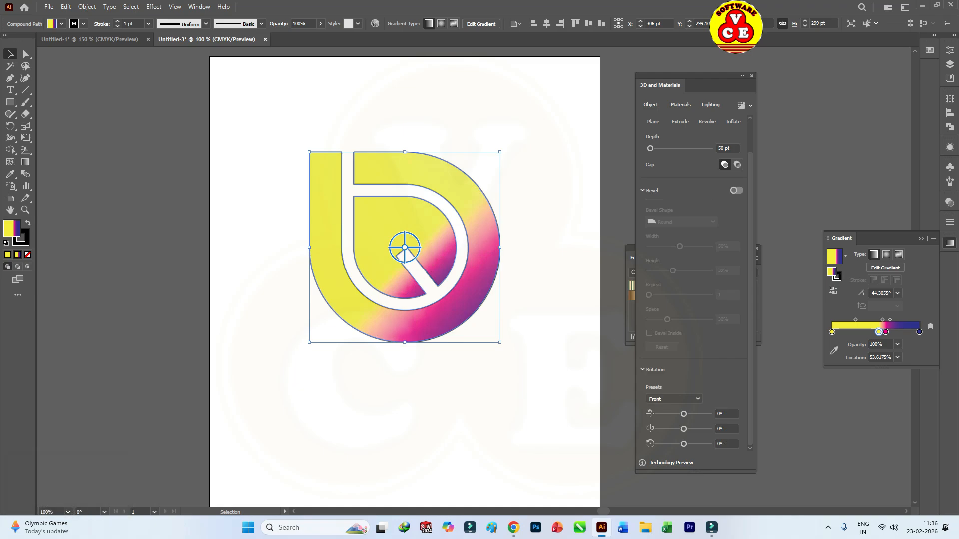
Step: Turn on the bevel for the extruded logo and set its shape to Round
{"action": "left_click", "coordinate": [643, 190]}
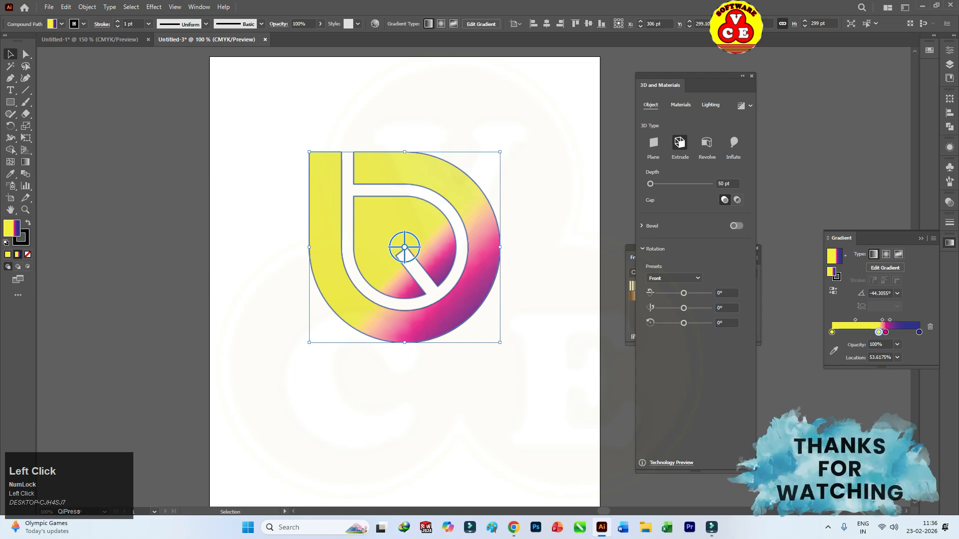
{"action": "left_click", "coordinate": [736, 226]}
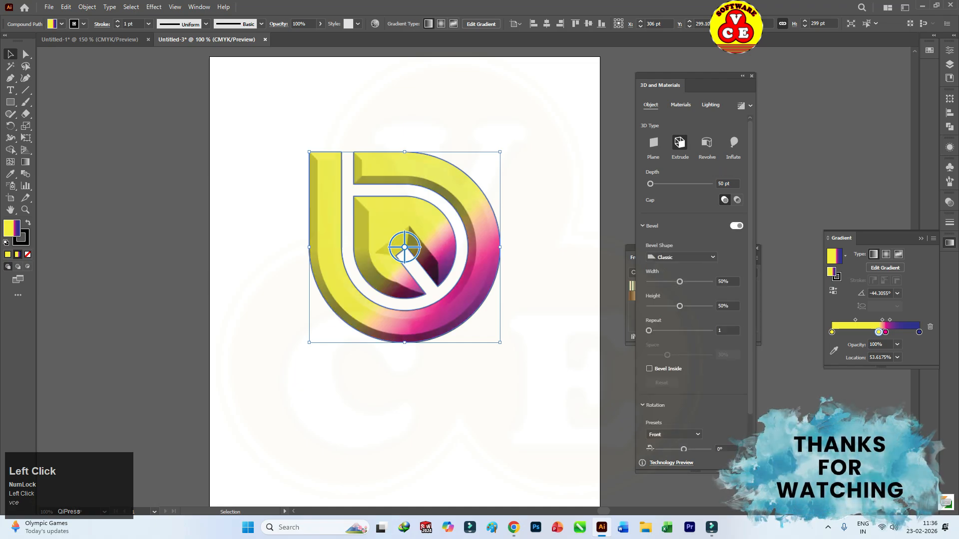
{"action": "left_click", "coordinate": [681, 257]}
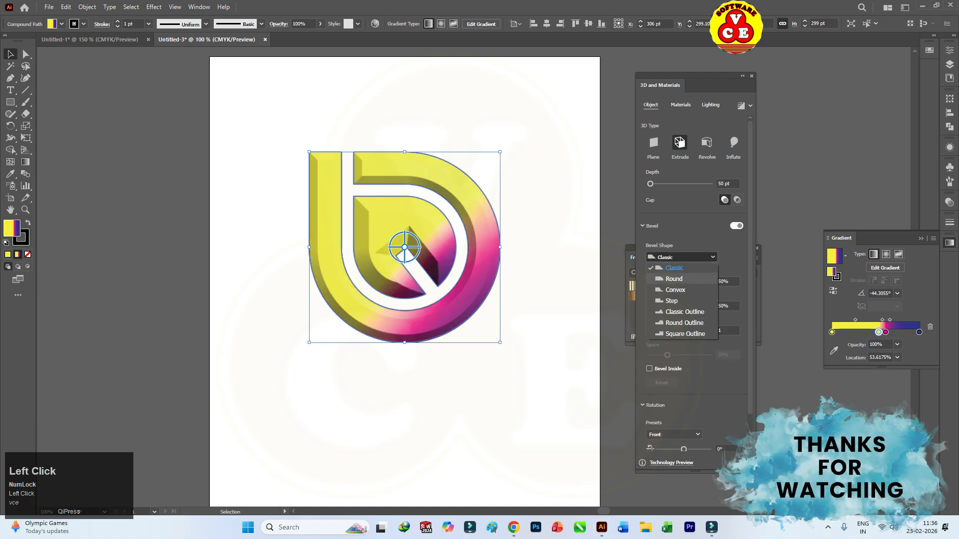
{"action": "left_click", "coordinate": [675, 279]}
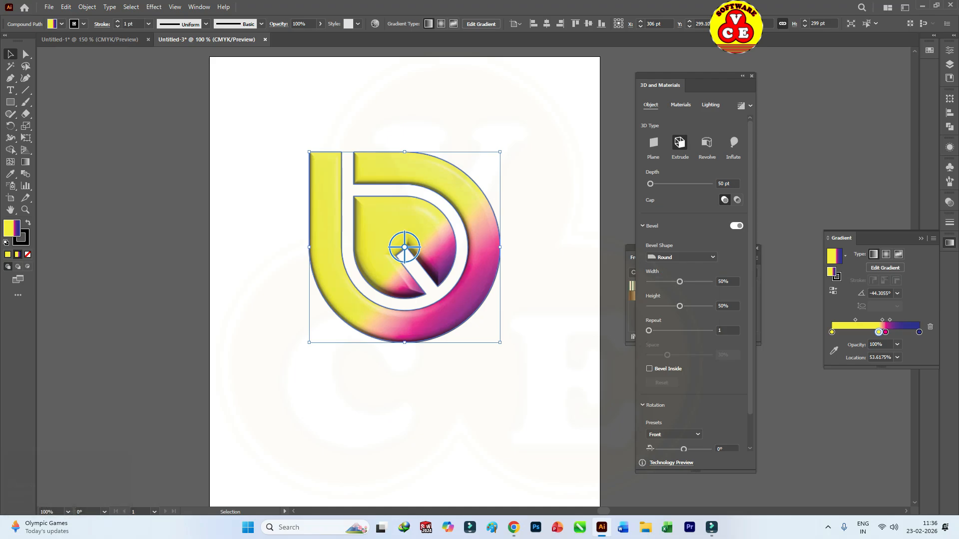
{"action": "left_click", "coordinate": [679, 143]}
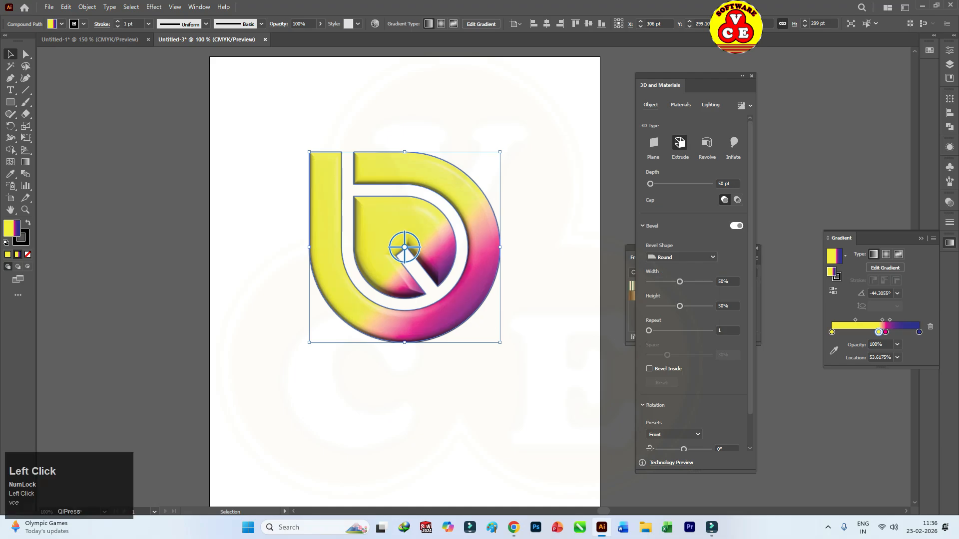
Step: Deselect the logo and clear away the 3D, gradient library and gradient settings to show the finished logo enlarged
{"action": "left_click", "coordinate": [539, 154]}
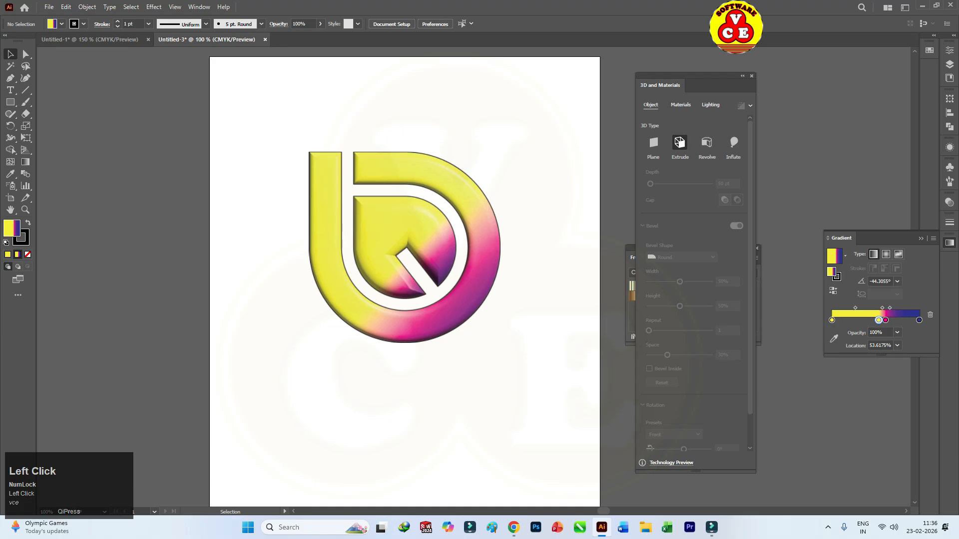
{"action": "left_click", "coordinate": [751, 76]}
{"action": "left_click", "coordinate": [757, 248]}
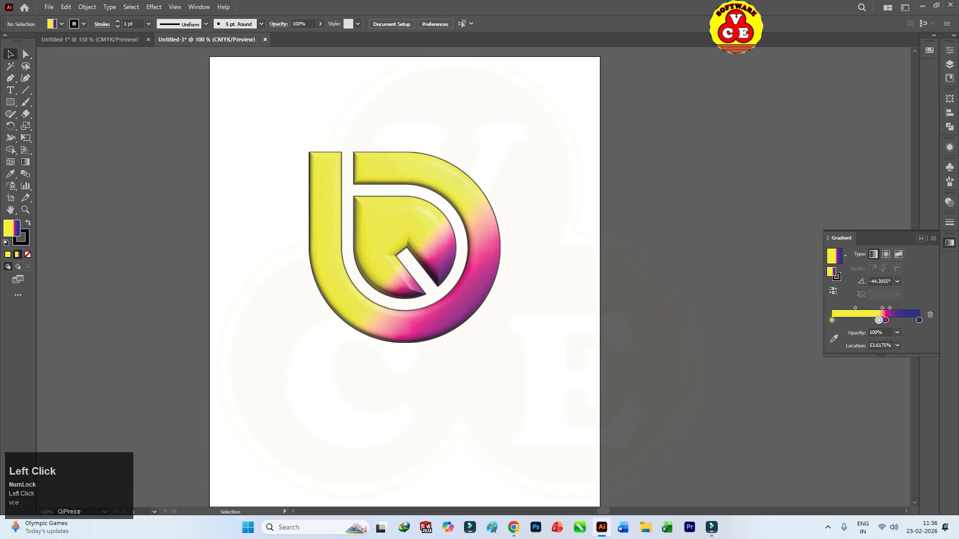
{"action": "left_click", "coordinate": [921, 237]}
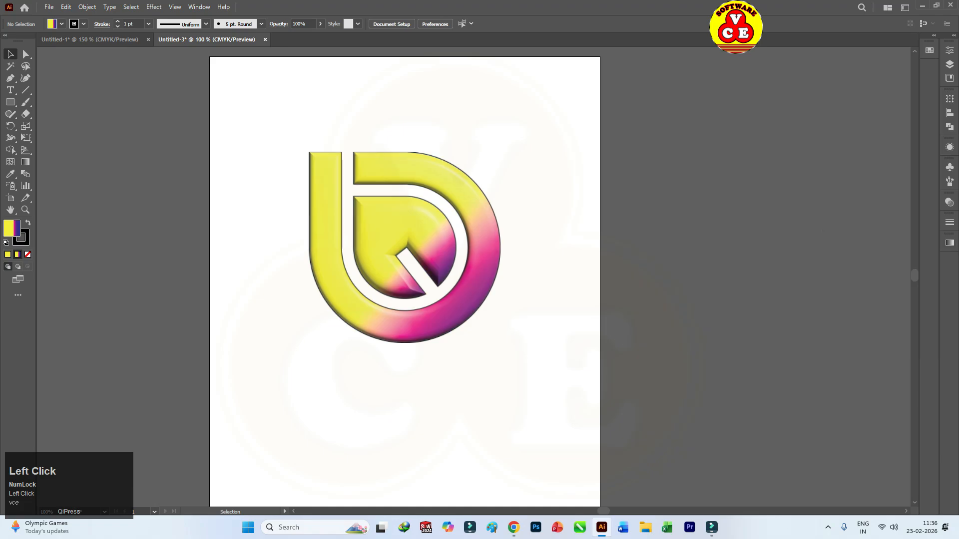
{"action": "scroll", "coordinate": [378, 180], "scroll_direction": "up", "scroll_amount": 1, "text": "alt"}
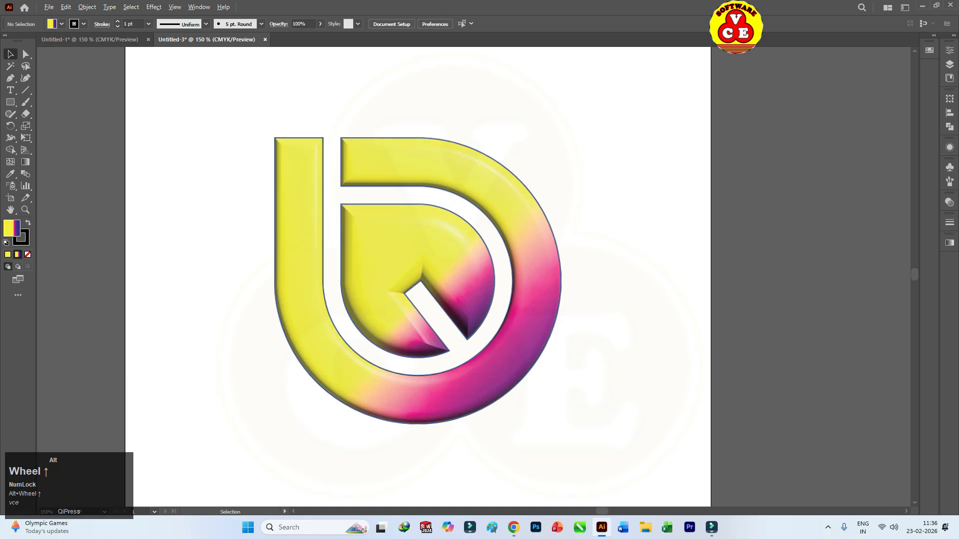